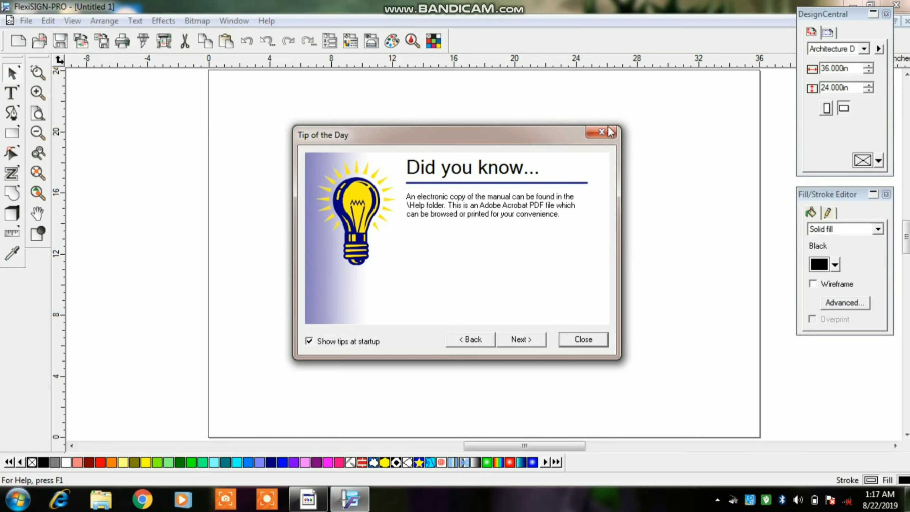
Dismiss the Tip of the Day dialog.
click(601, 132)
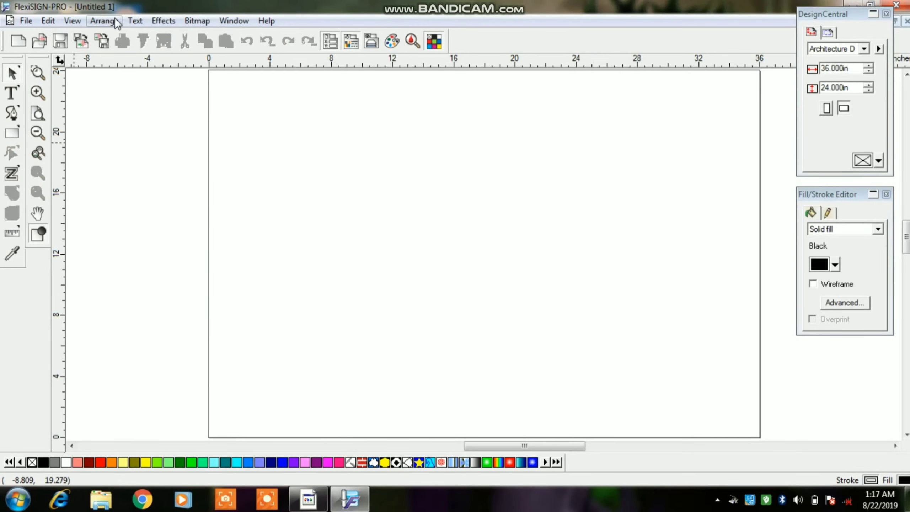
click(132, 20)
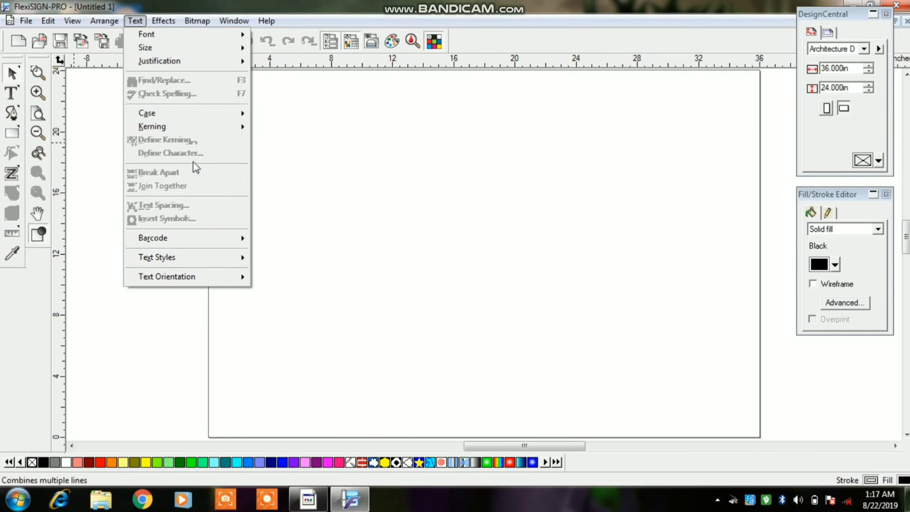
click(233, 20)
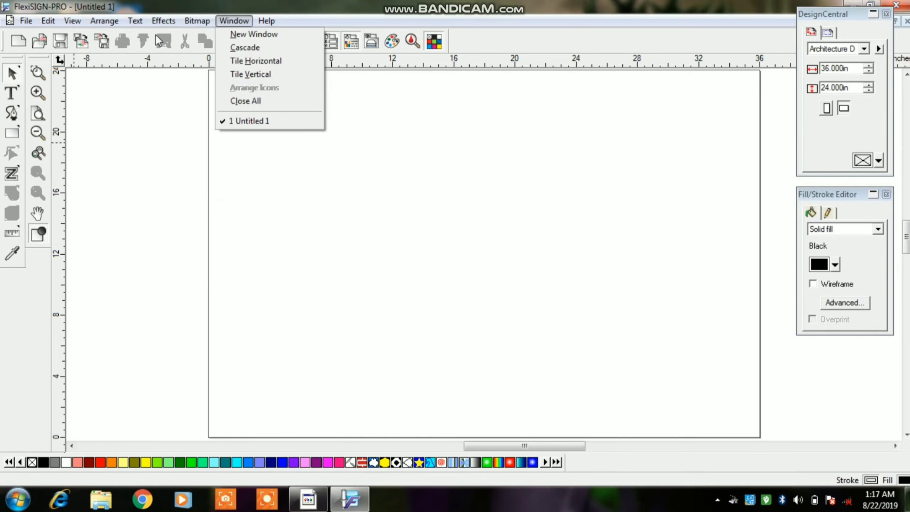
mouse_move(140, 22)
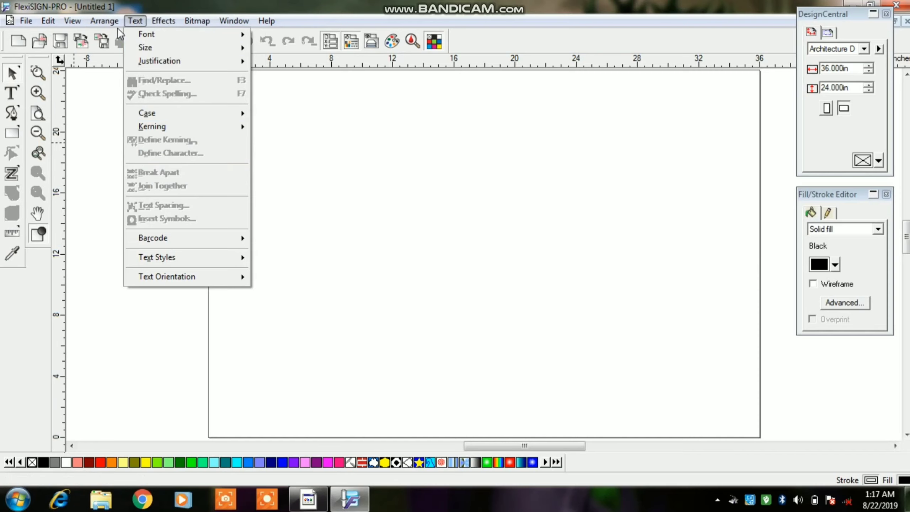
mouse_move(25, 22)
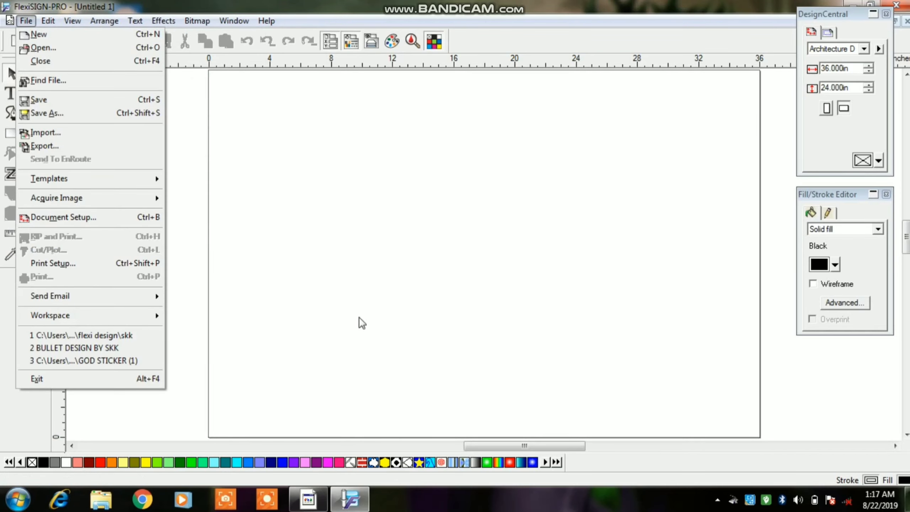
click(348, 252)
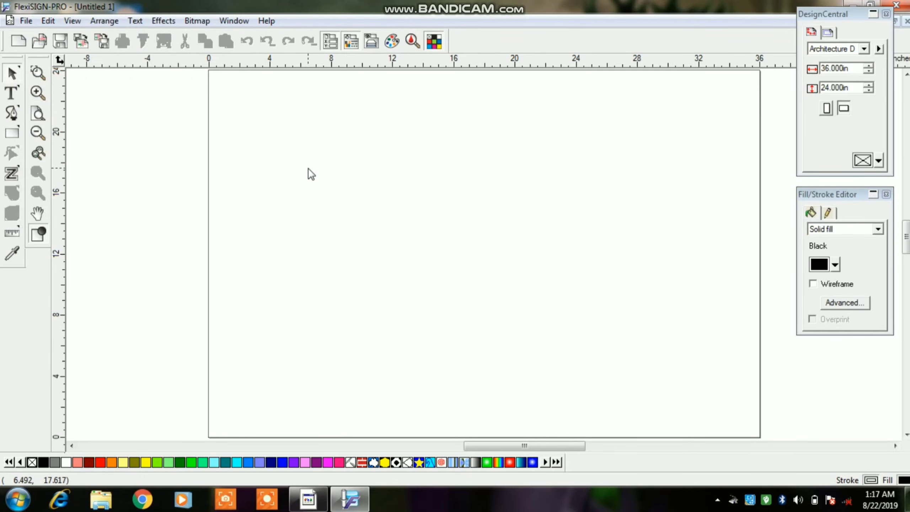
Add a text object containing a lowercase first name near the upper-left area of the page.
click(12, 93)
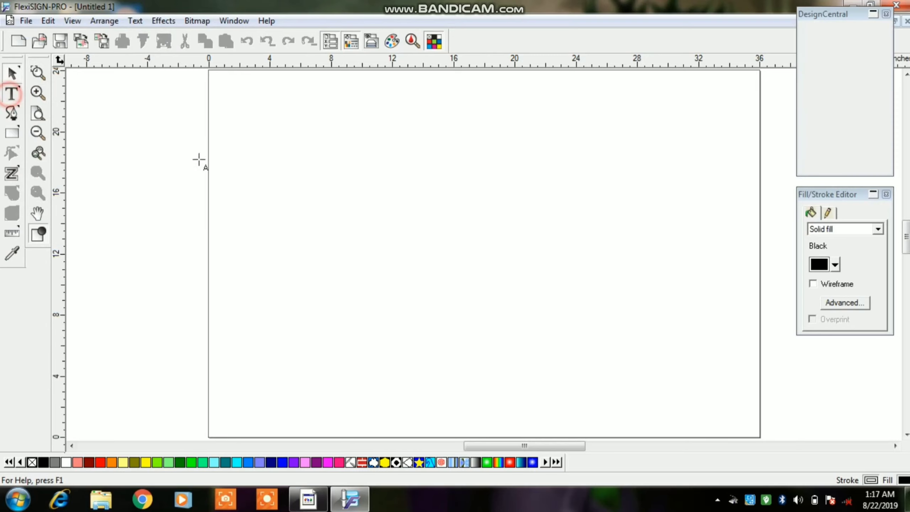
click(283, 153)
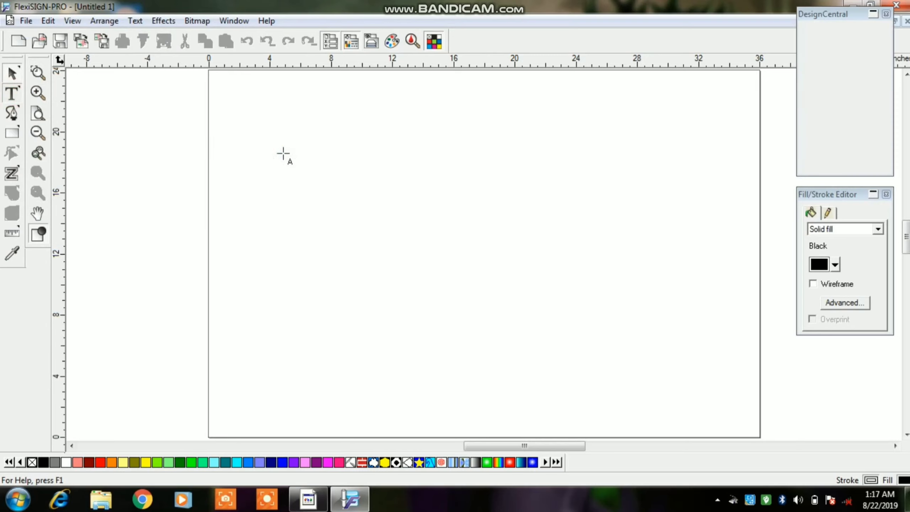
text(sachin)
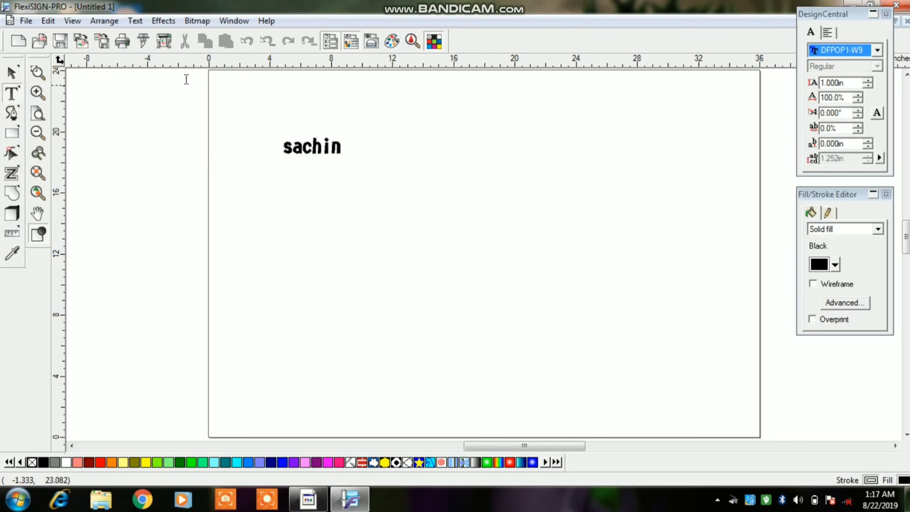
Move the text object horizontally about 1.1 in to the right.
click(38, 73)
drag(277, 136, 390, 171)
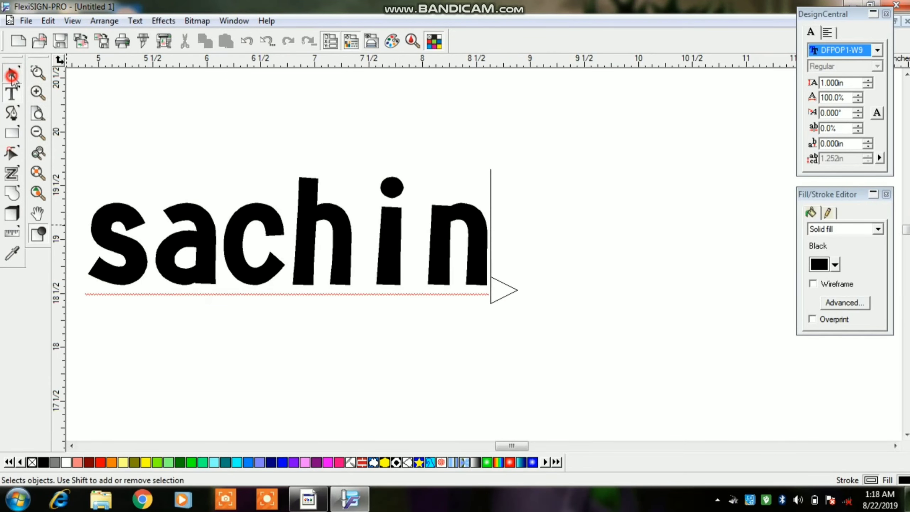
click(10, 72)
drag(311, 210, 431, 210)
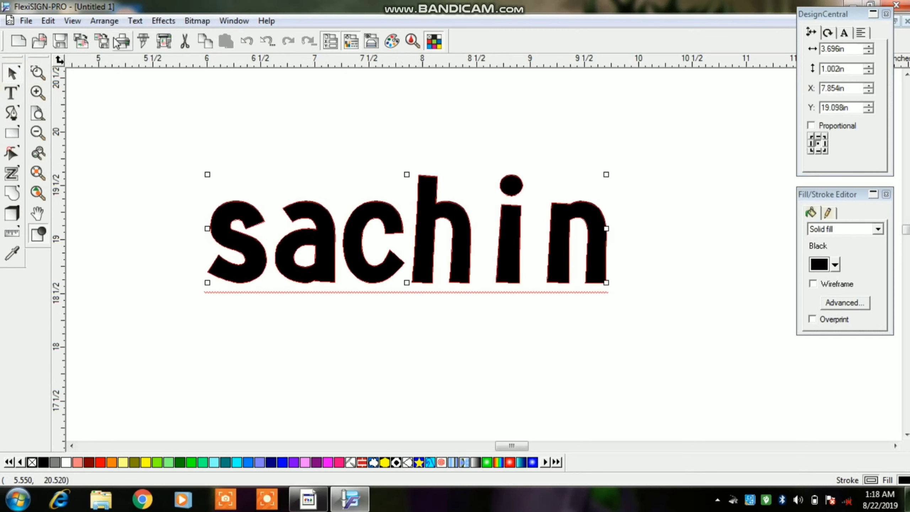
Apply the 2Tech font to the selected text.
click(135, 20)
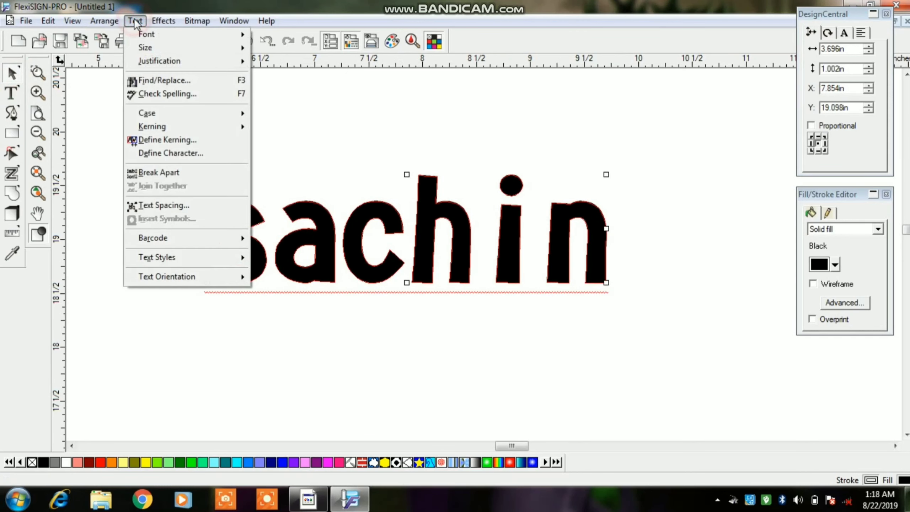
mouse_move(178, 35)
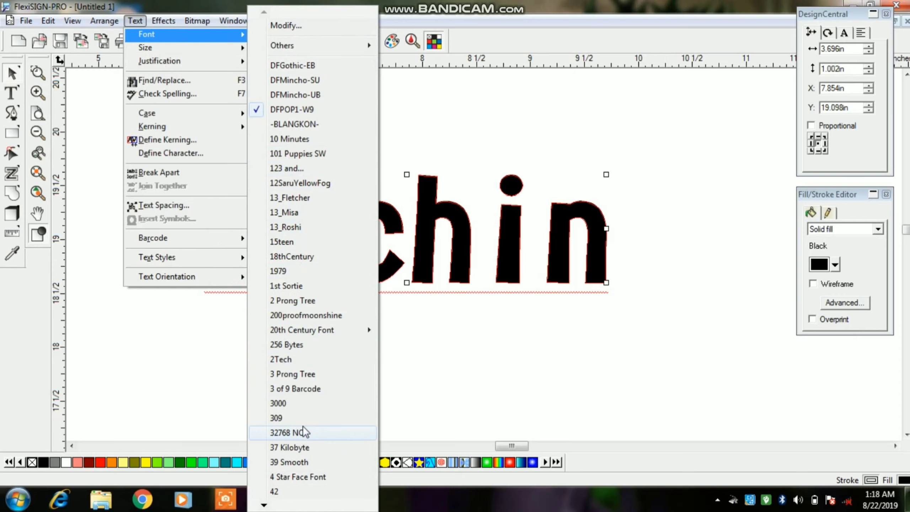
click(283, 359)
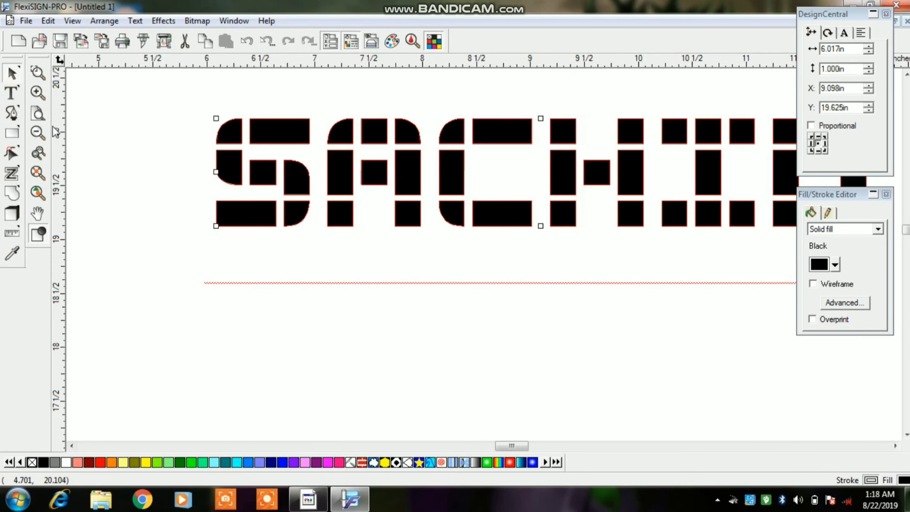
Change the selected text's font to 3 Prong Tree.
click(38, 132)
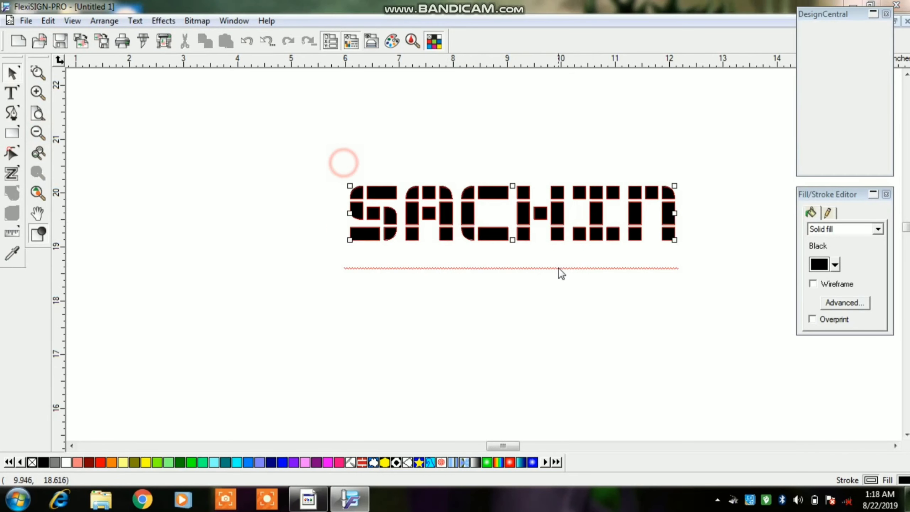
click(141, 20)
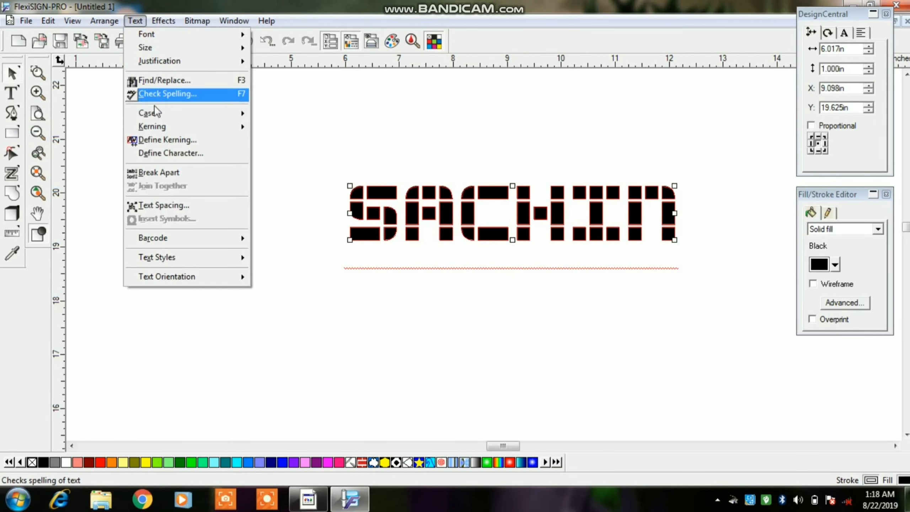
mouse_move(211, 37)
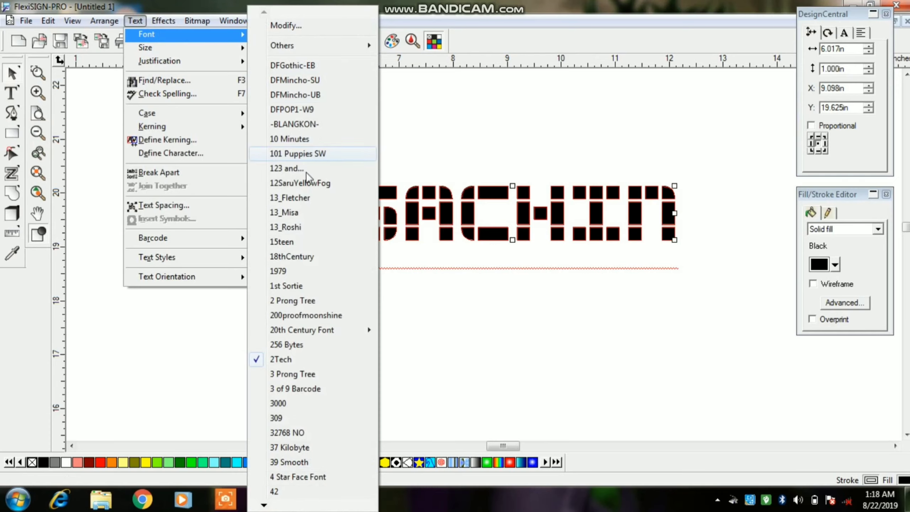
click(282, 378)
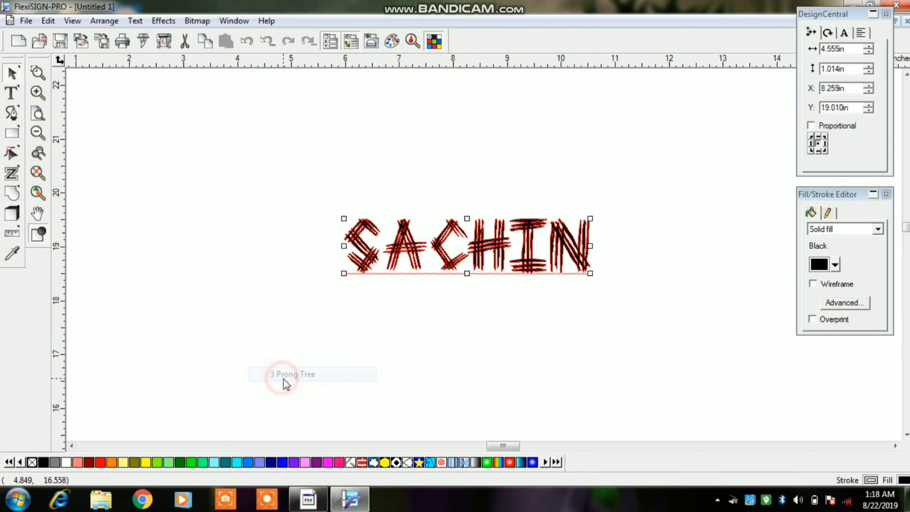
Move the text up and to the left, to about X 7.4 in, Y 19.3 in.
click(335, 320)
click(469, 208)
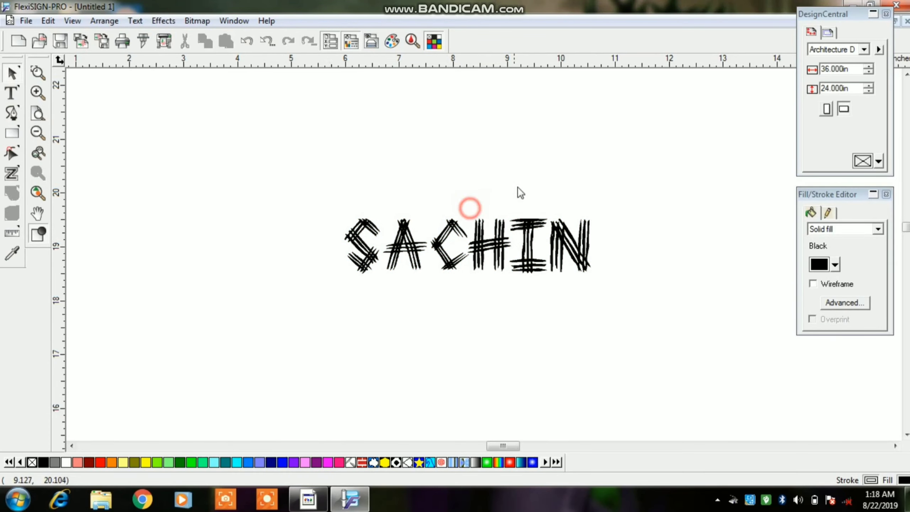
drag(468, 273, 423, 237)
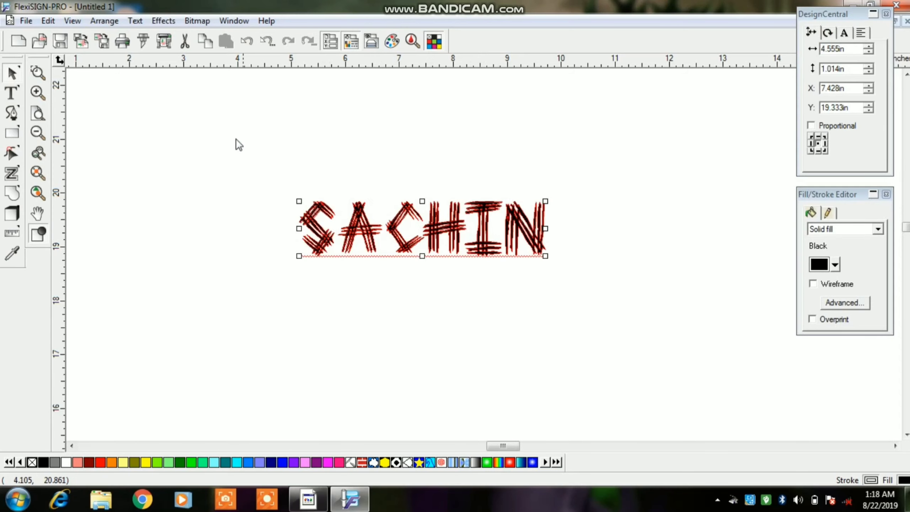
Enlarge the selected text to a size of 3.000 in.
click(136, 21)
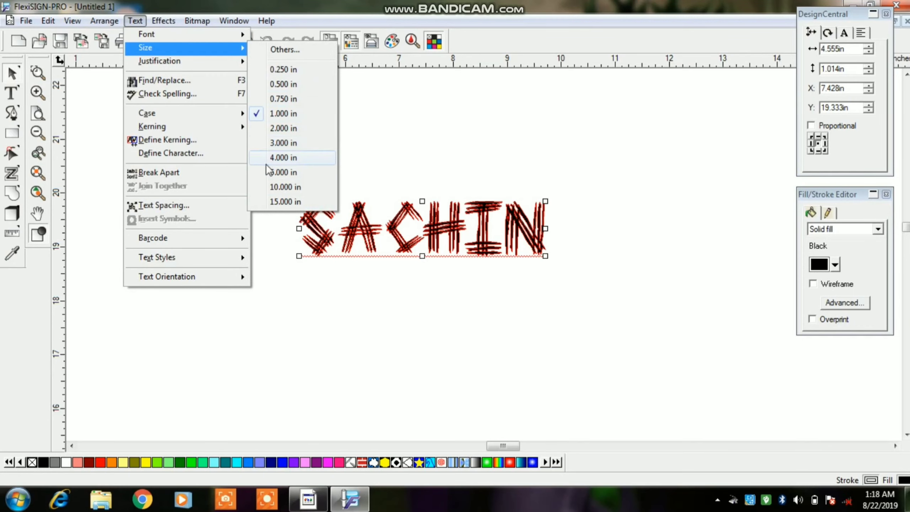
click(283, 143)
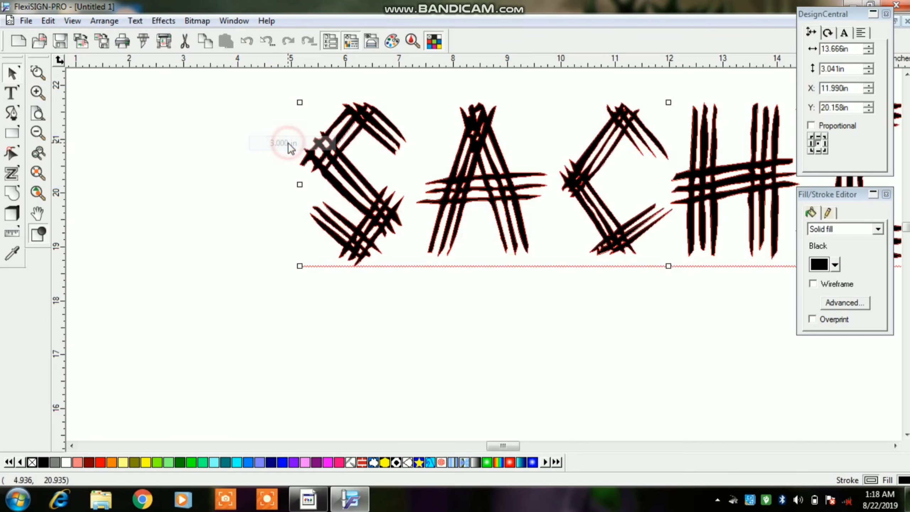
Reduce the selected text to a size of 0.250 in.
click(31, 137)
click(32, 136)
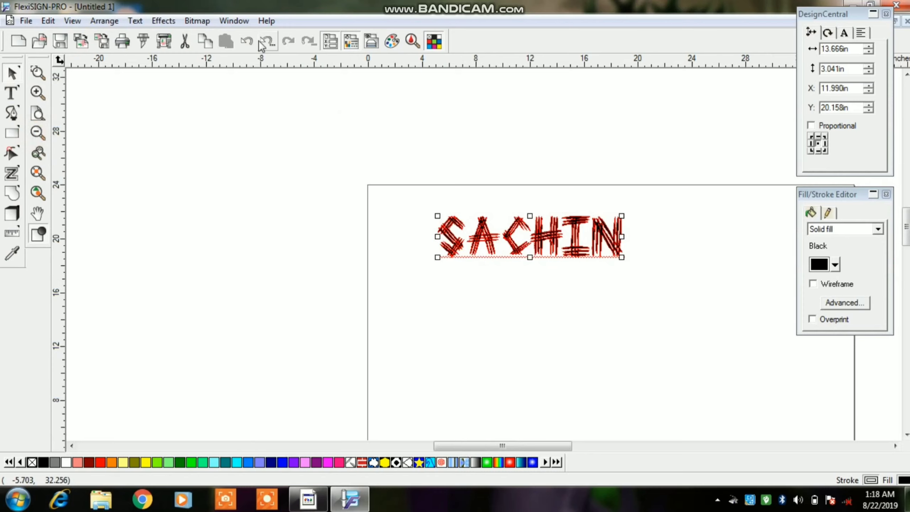
click(138, 24)
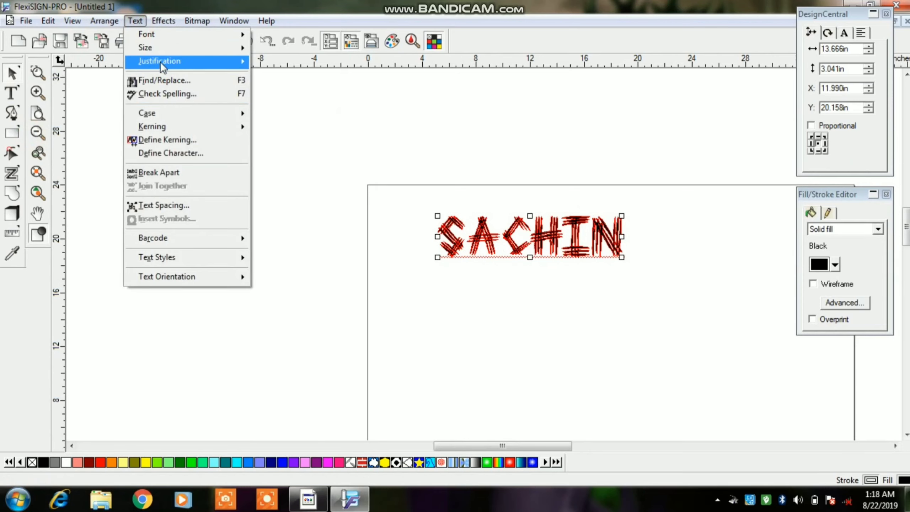
click(283, 69)
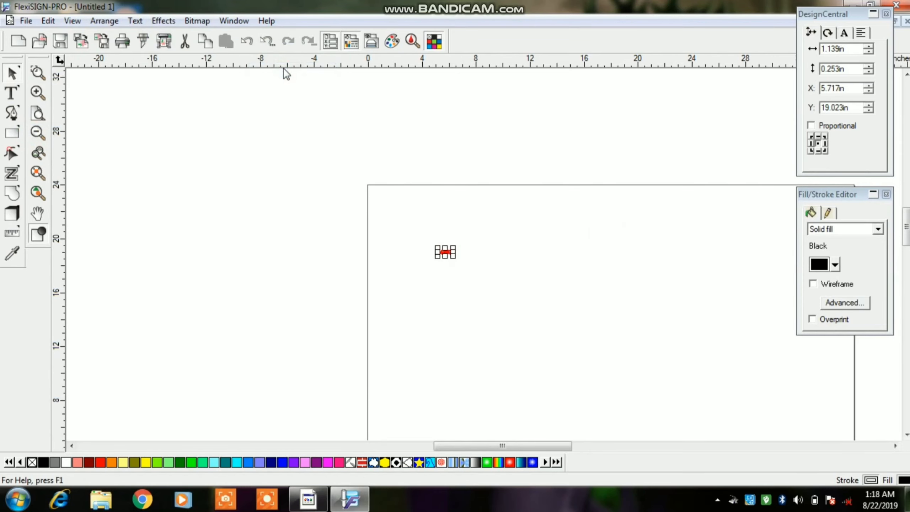
Set the selected text's size to 1.000 in.
click(44, 75)
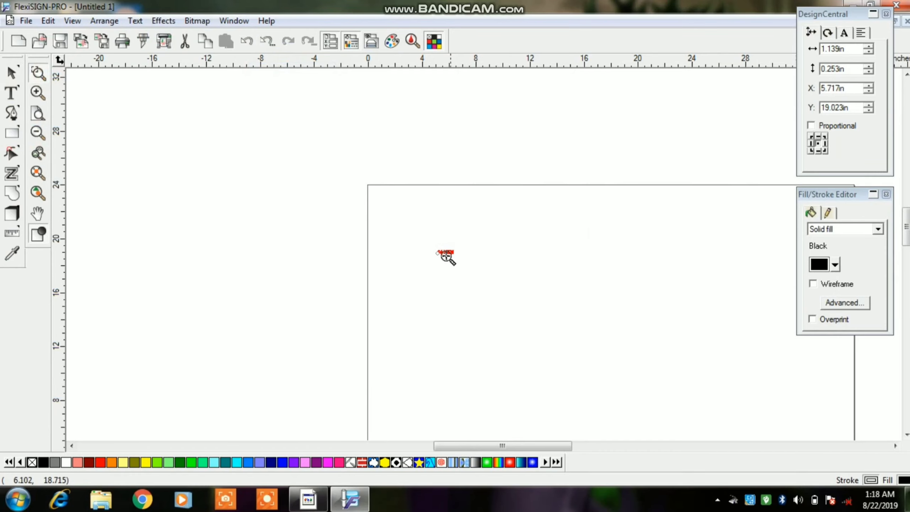
drag(422, 242, 477, 266)
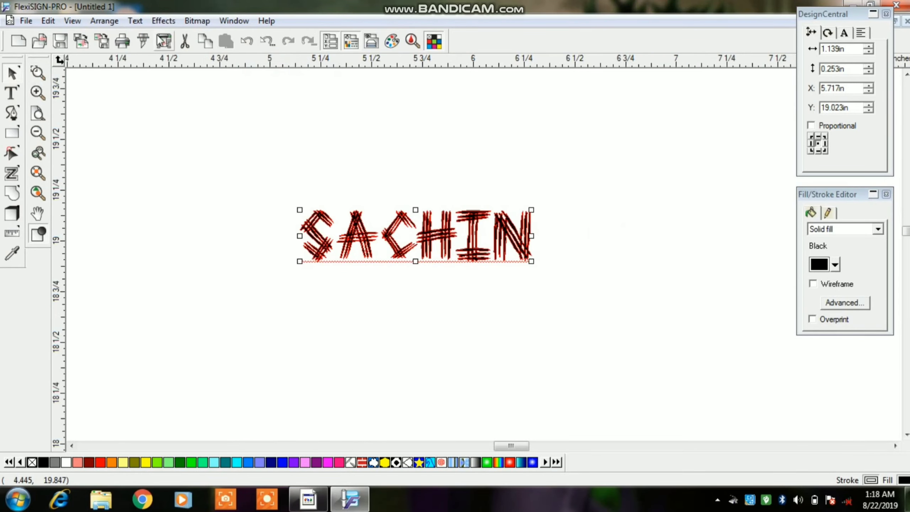
click(139, 20)
mouse_move(144, 48)
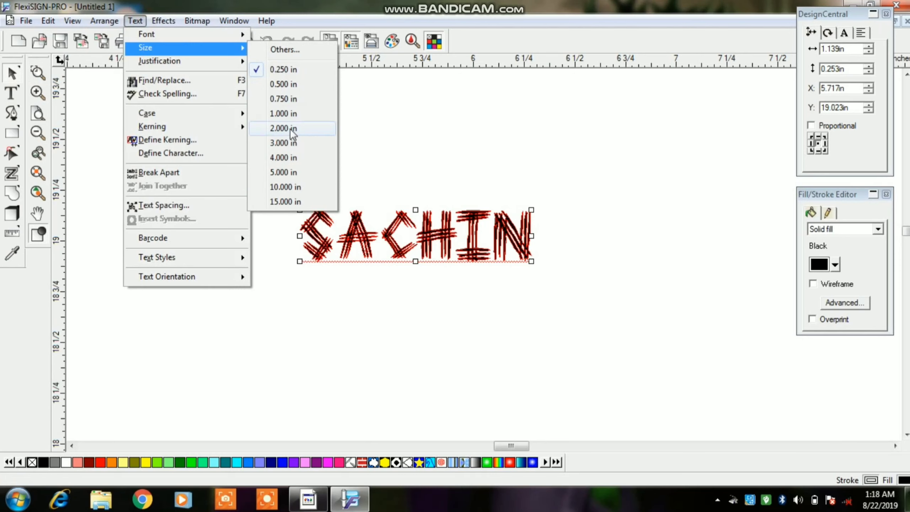
click(283, 113)
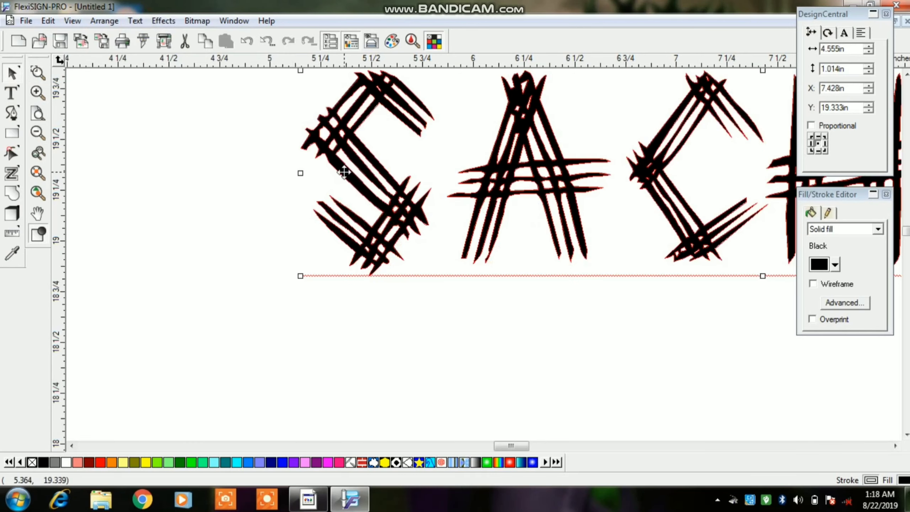
Move the text farther toward the page's upper-left corner, to about X 5.4 in, Y 20.2 in.
click(38, 132)
click(38, 133)
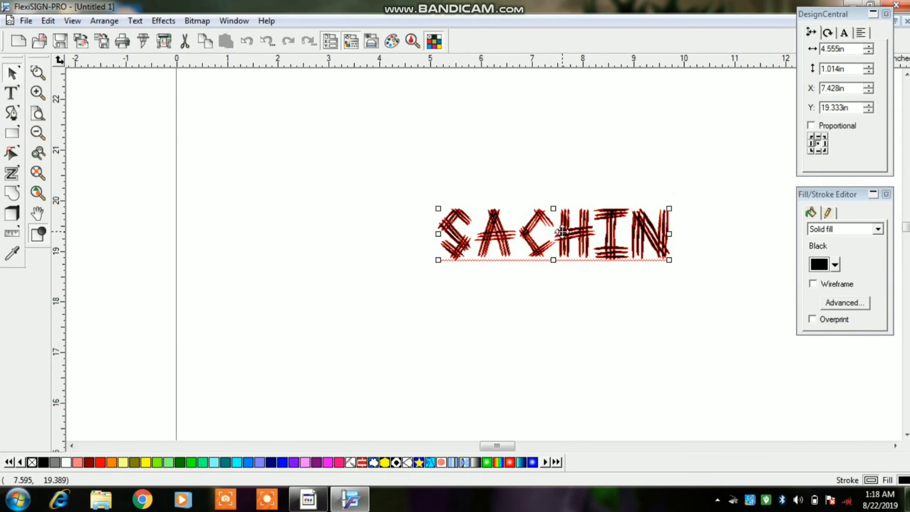
drag(553, 244, 445, 202)
click(415, 260)
click(345, 226)
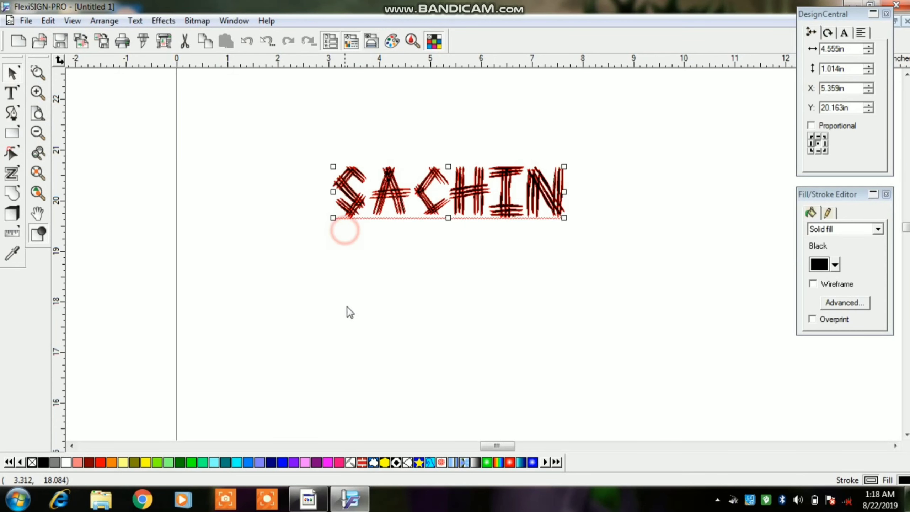
Find the letter "a" in the selected text and replace it with "p", limiting the search to the selection.
click(135, 22)
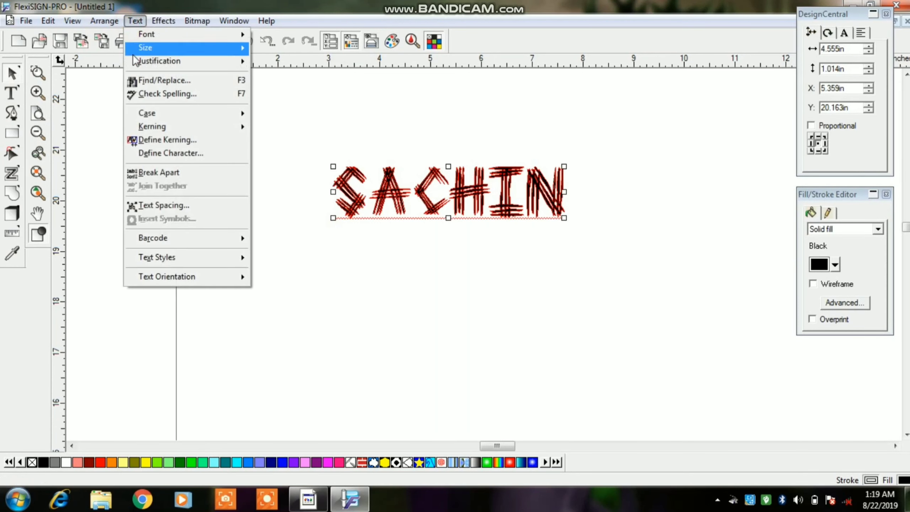
mouse_move(148, 66)
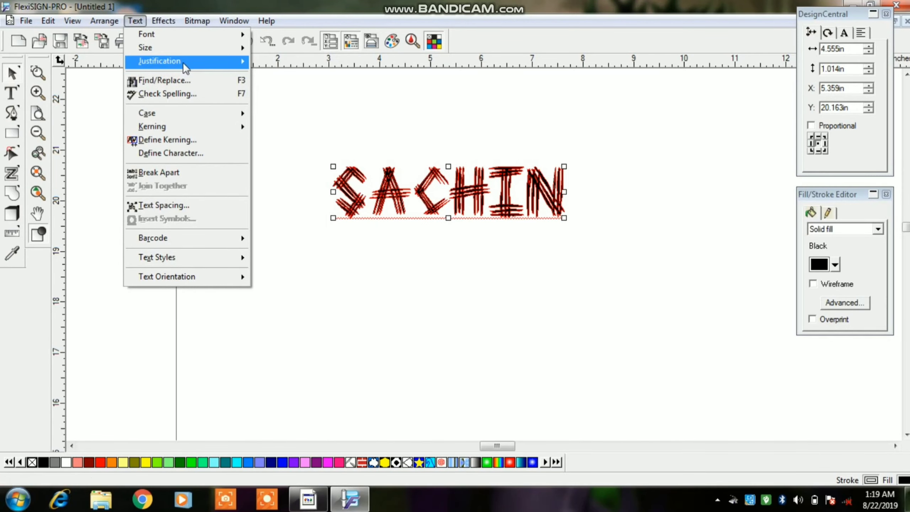
click(150, 83)
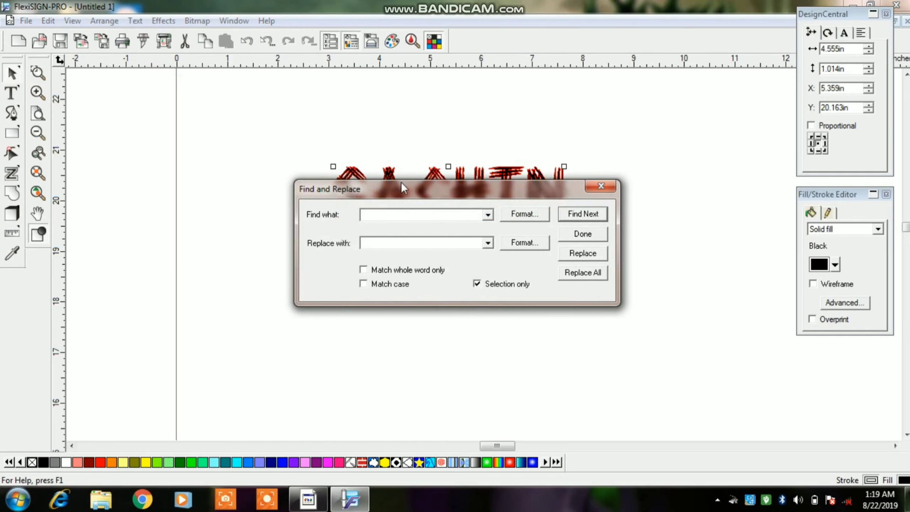
drag(402, 182, 502, 262)
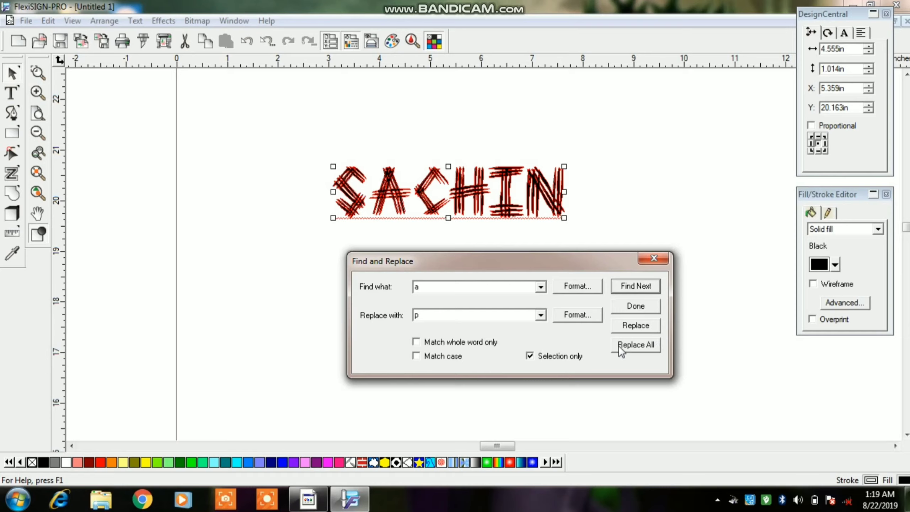
click(644, 327)
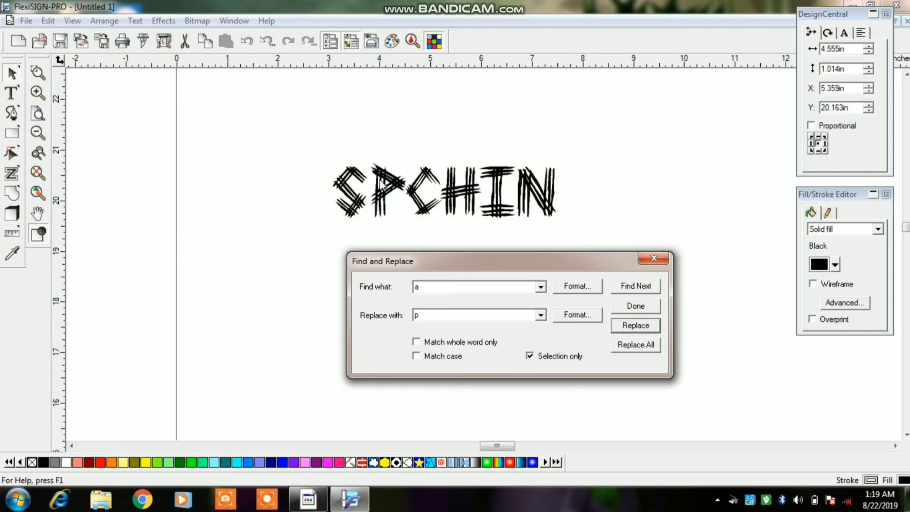
Replace the letter "p" with "a" in the selected text and close Find and Replace.
double_click(434, 315)
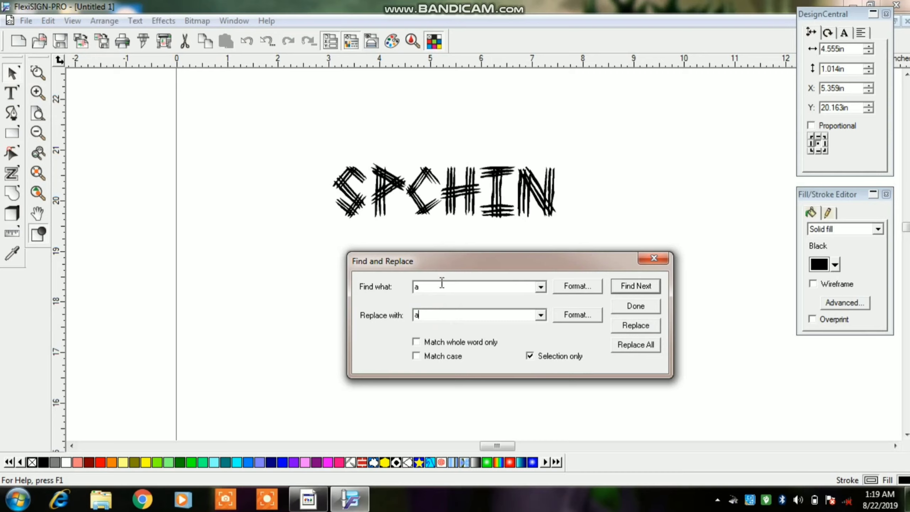
click(639, 326)
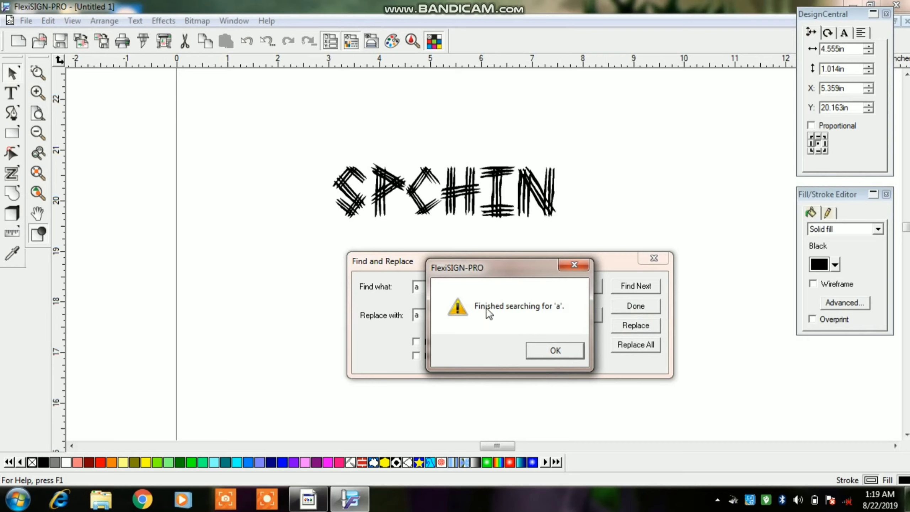
click(544, 352)
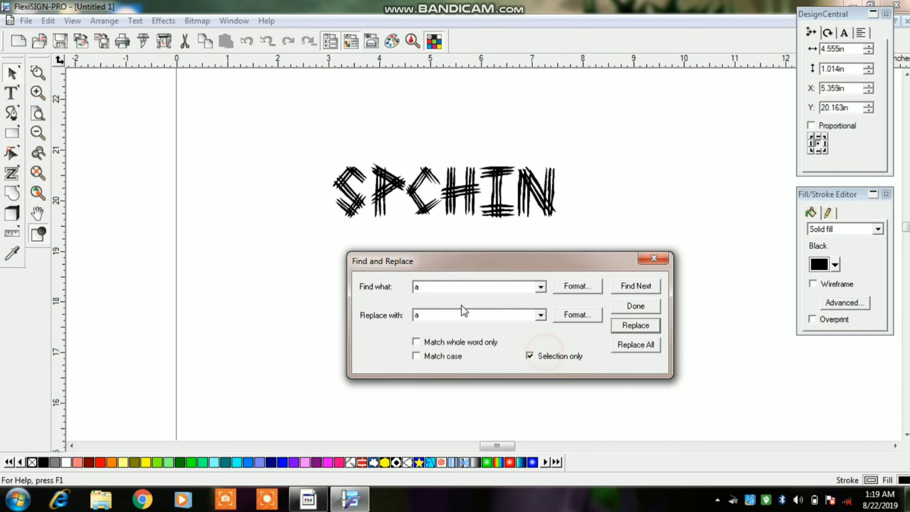
double_click(434, 289)
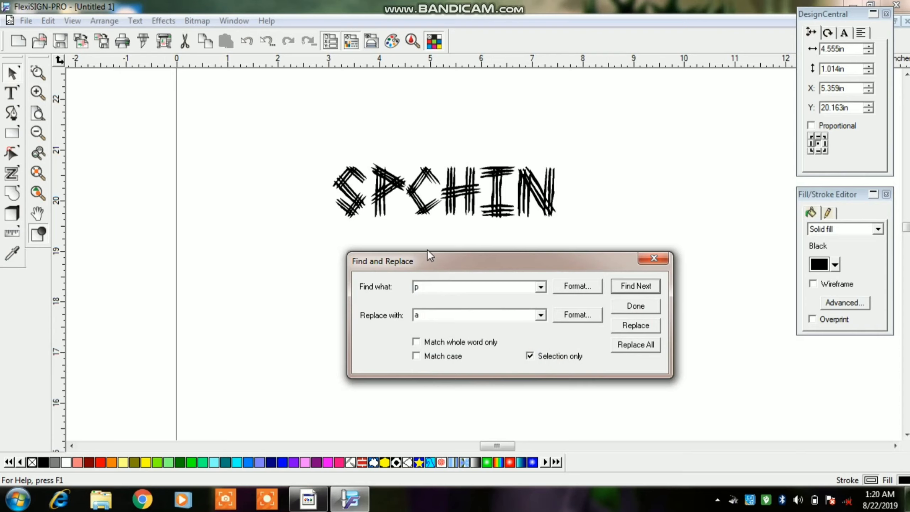
click(638, 326)
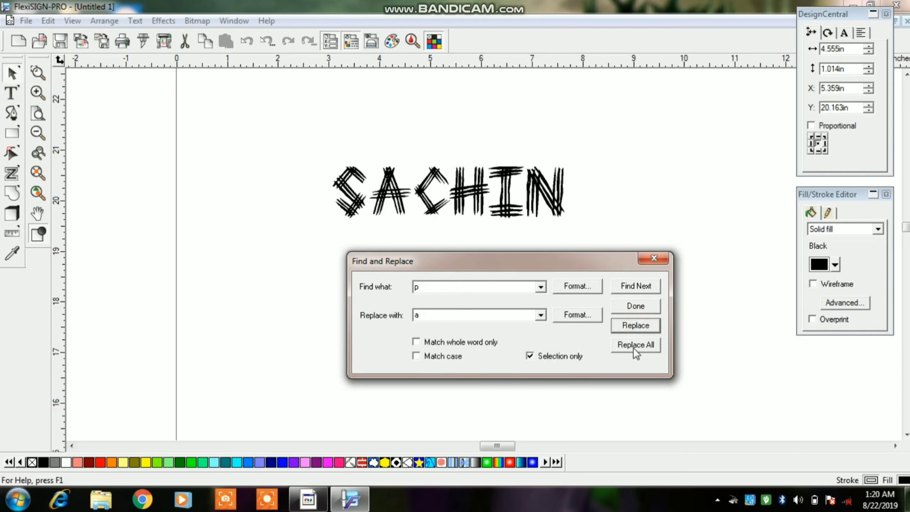
click(653, 258)
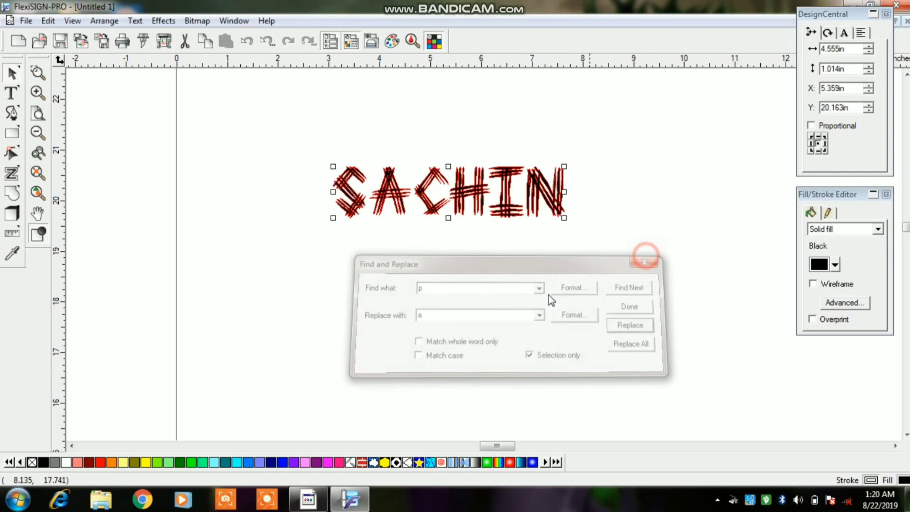
Delete the sample text from the page.
click(524, 229)
drag(575, 162, 350, 242)
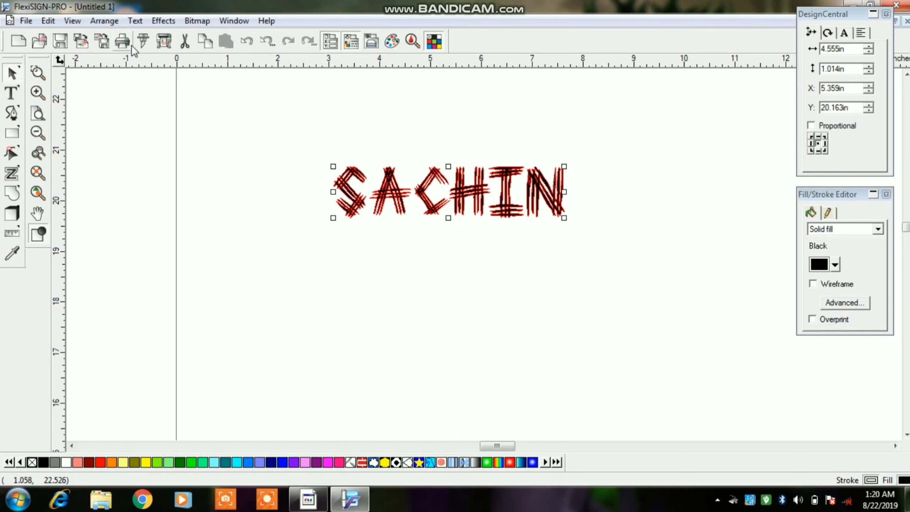
click(136, 22)
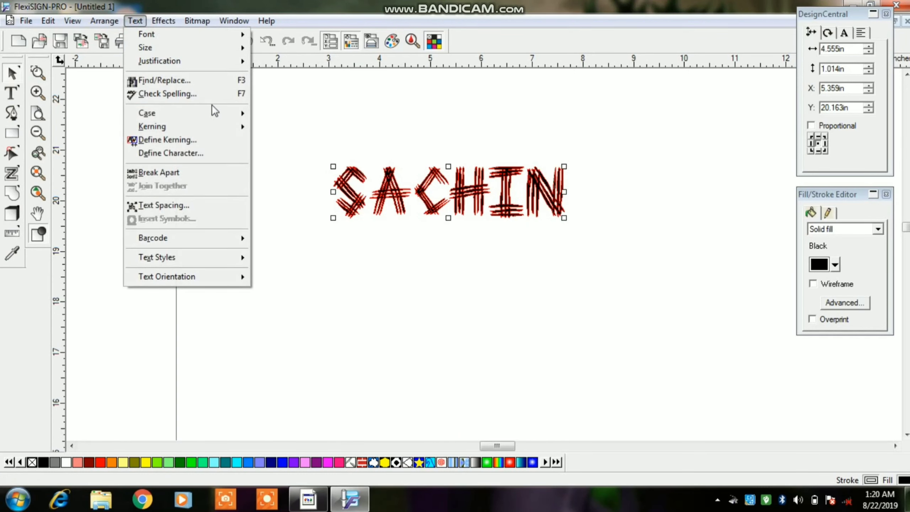
click(448, 131)
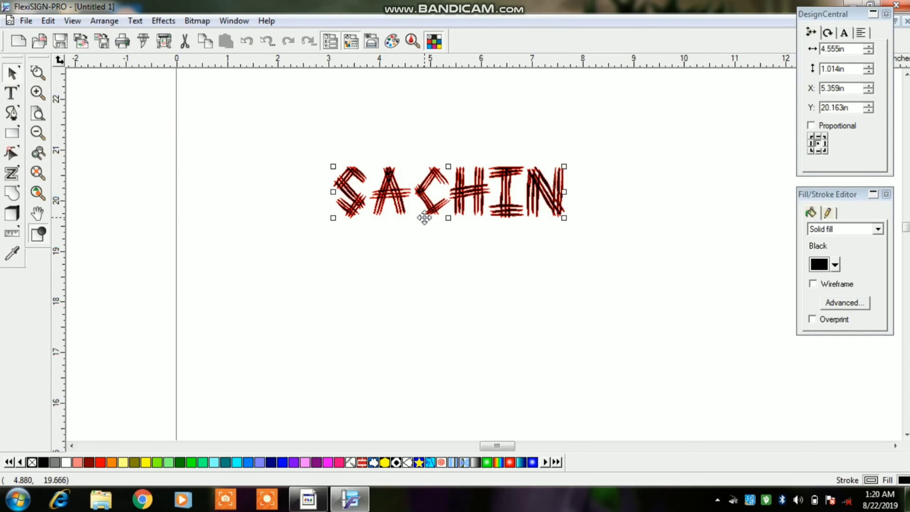
key(Delete)
Add the text "termsub" near the page's upper-left corner and select it as an object.
click(12, 92)
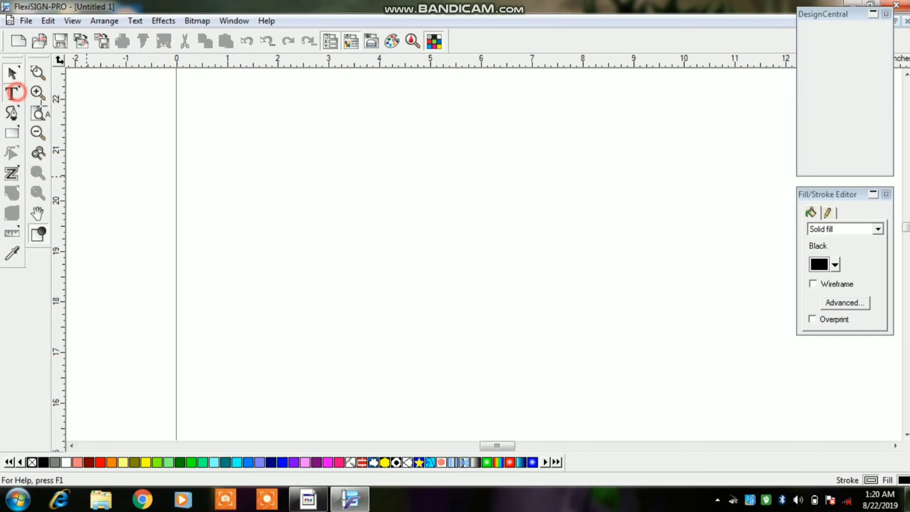
click(315, 195)
text(terms)
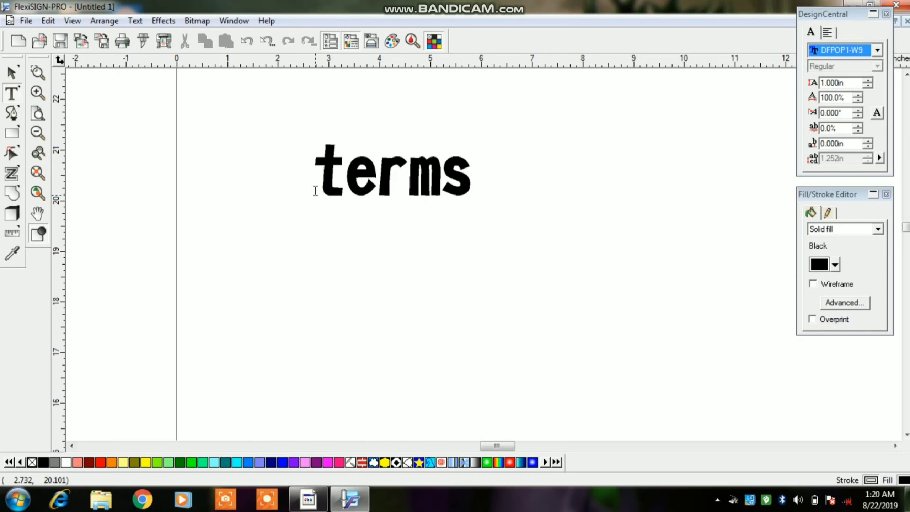
text(ub)
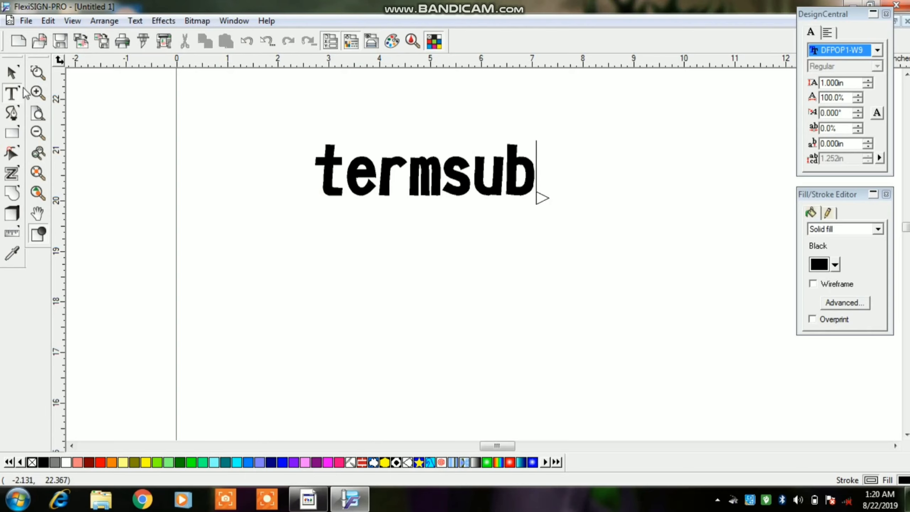
click(11, 73)
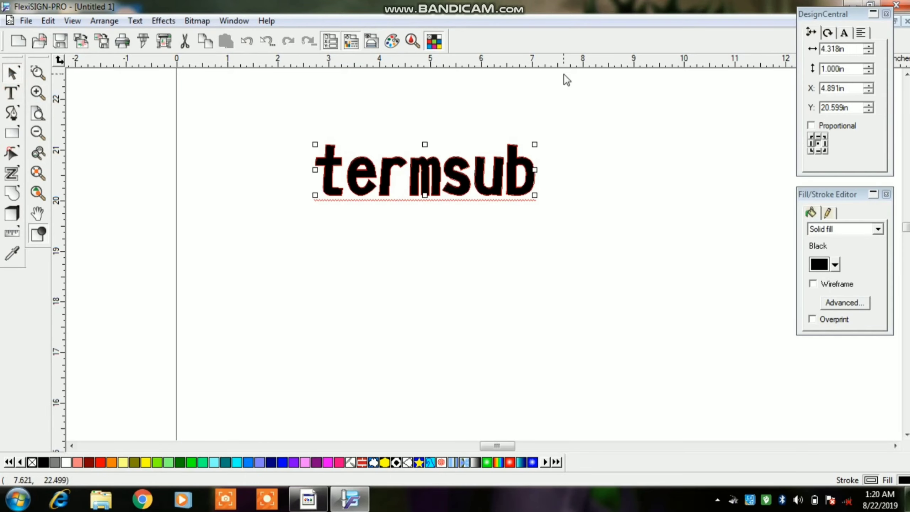
Check the selected text's spelling in US English, change "termsub" to the suggestion "terms", and close the spell checker.
click(143, 21)
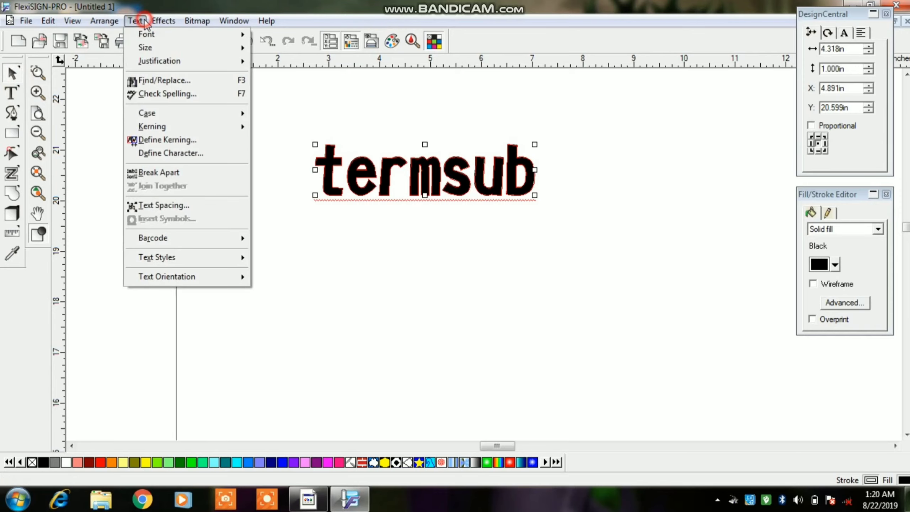
click(154, 95)
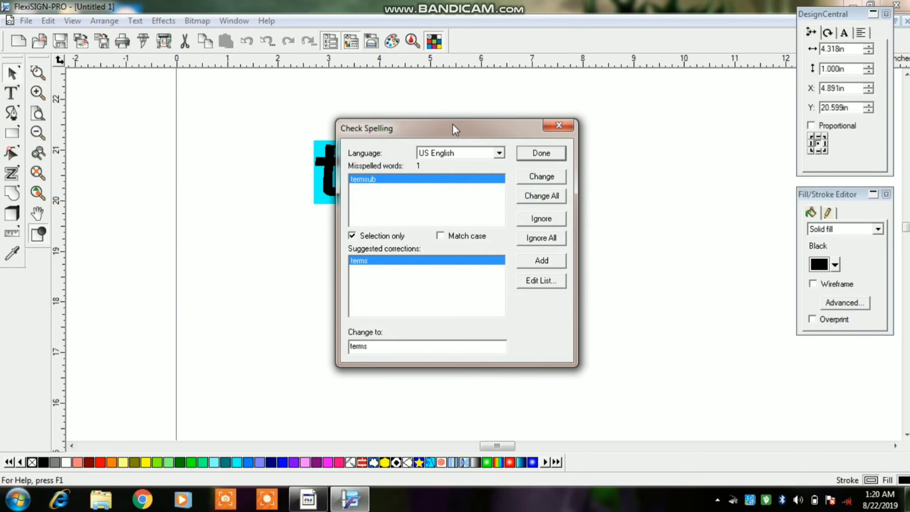
drag(452, 124, 190, 84)
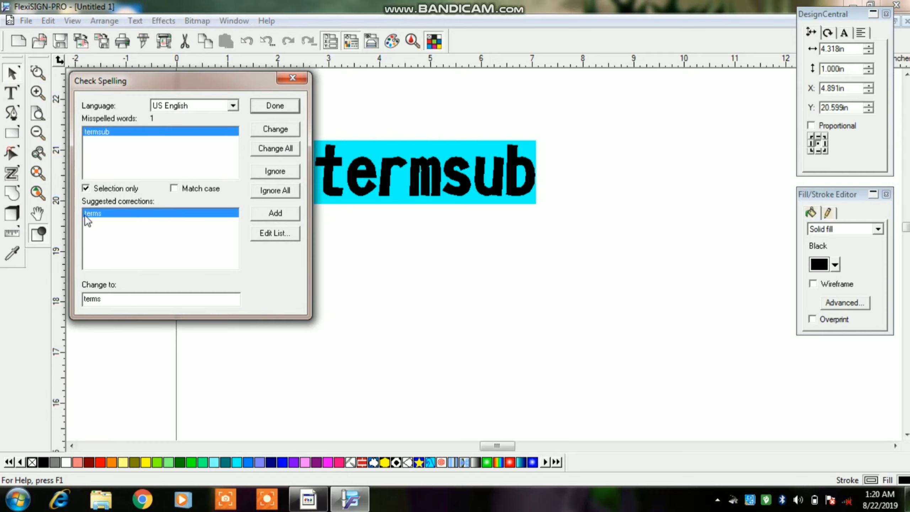
click(113, 214)
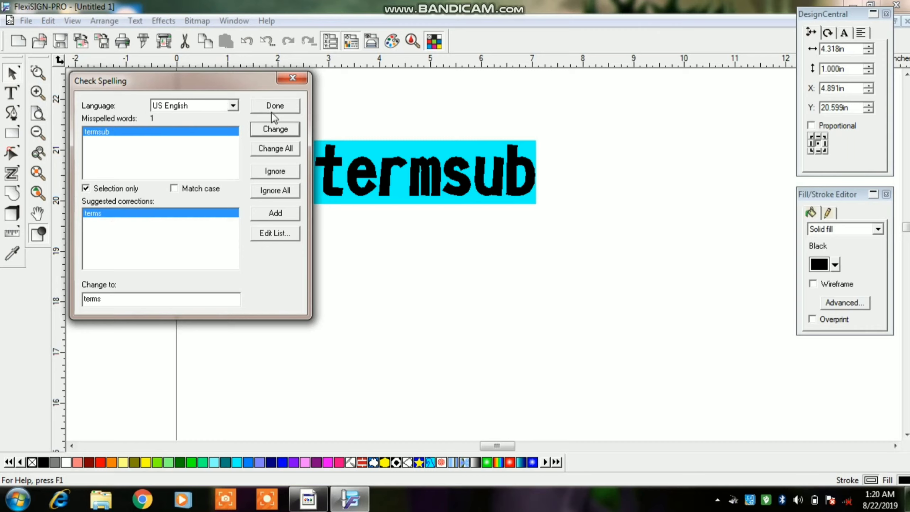
click(278, 134)
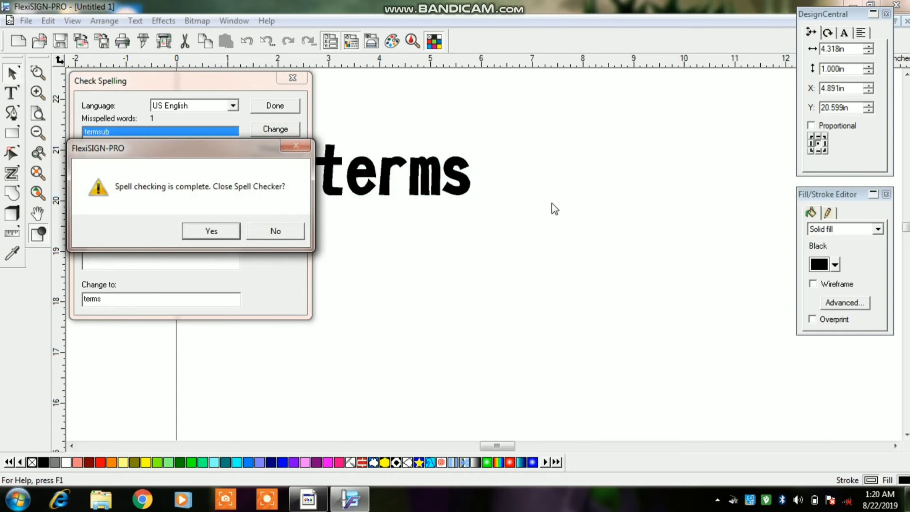
click(211, 232)
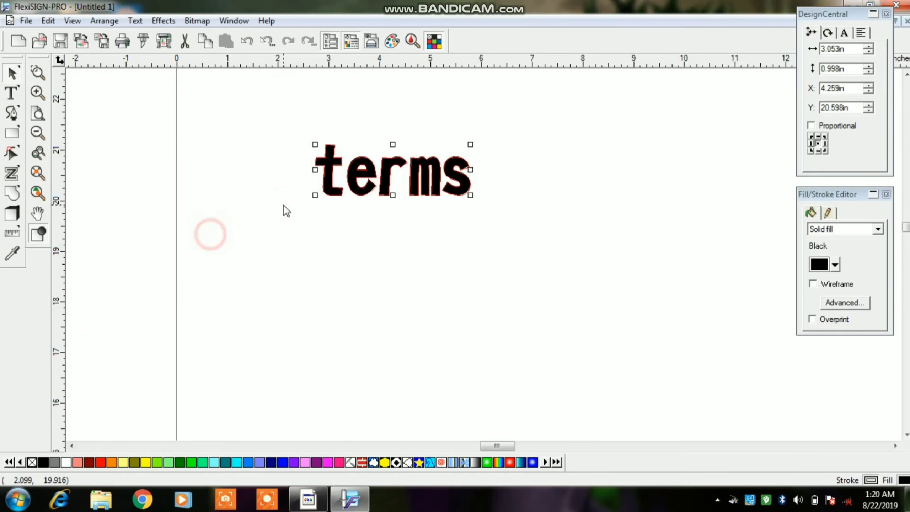
Clear the "terms" text from the page.
click(371, 219)
click(8, 94)
click(371, 271)
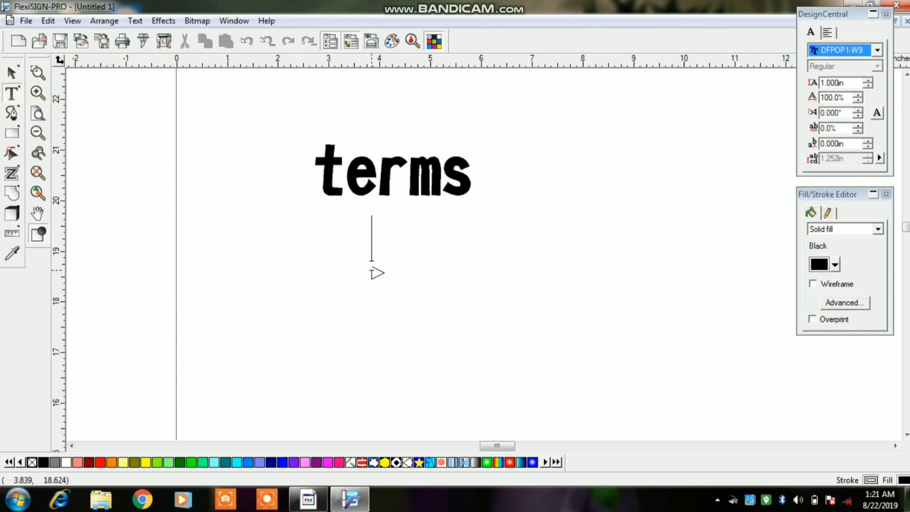
key(Delete)
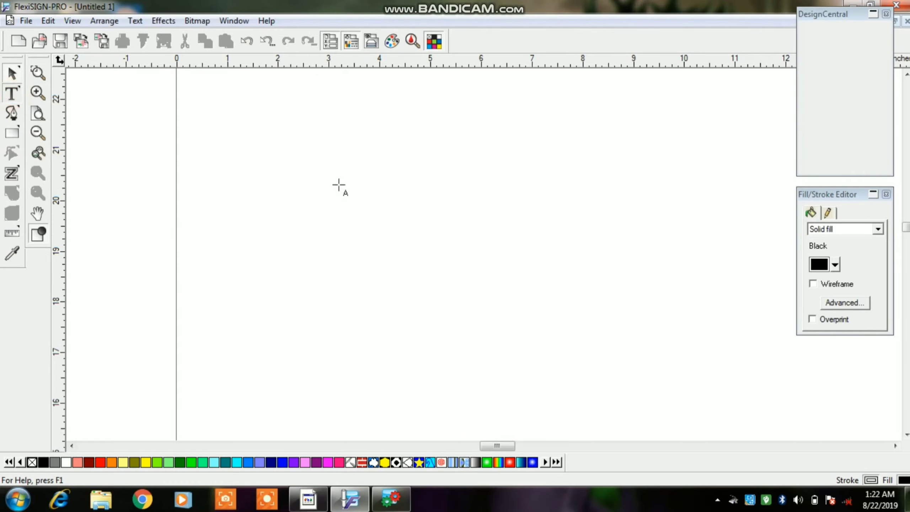
Add a new text object with the sample first name in lowercase near the page's upper-left corner and select it.
click(338, 184)
text(sachin)
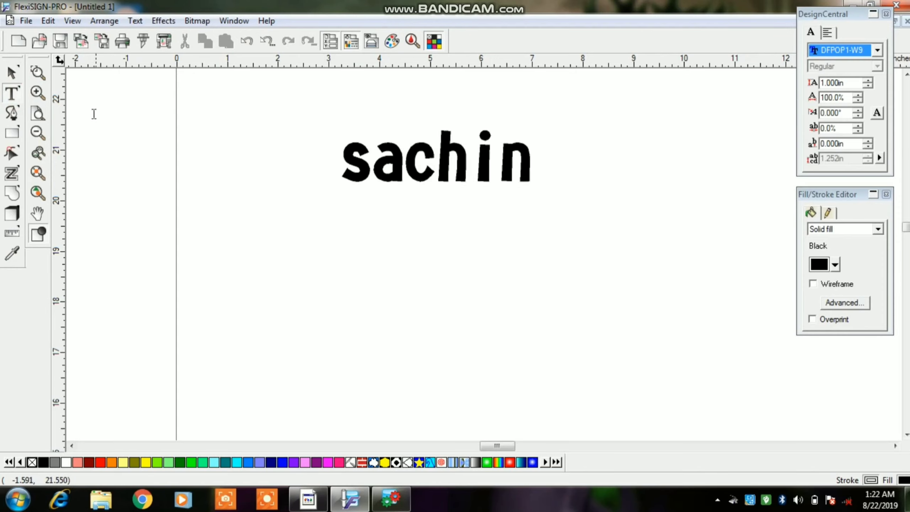
click(12, 73)
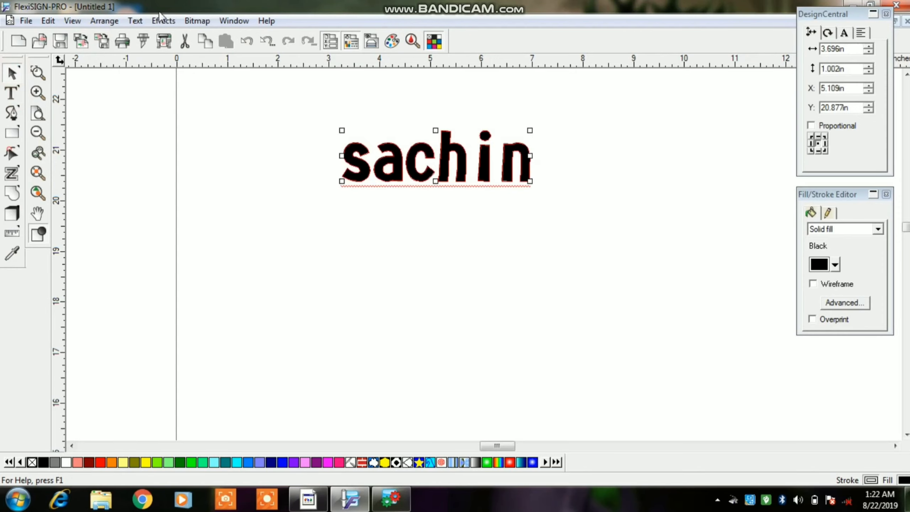
Convert the selected text to UPPER CASE, and return it to lower case.
click(135, 21)
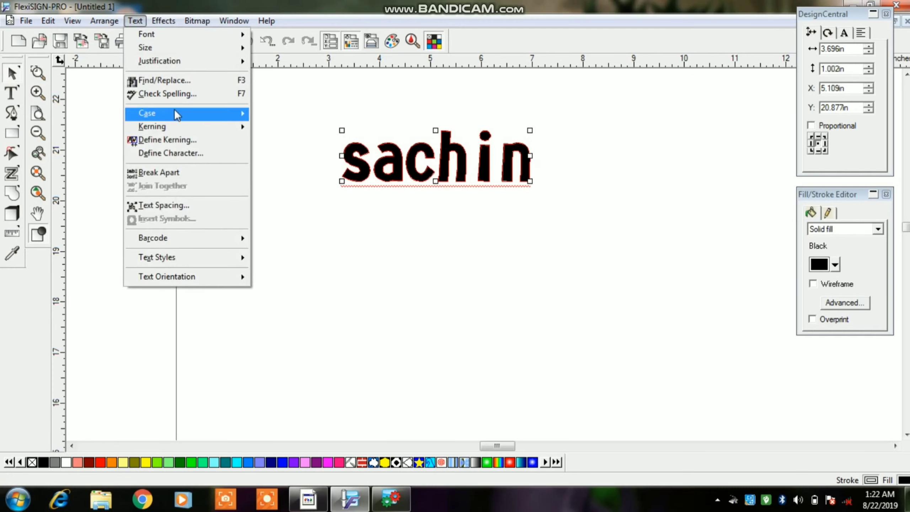
mouse_move(169, 113)
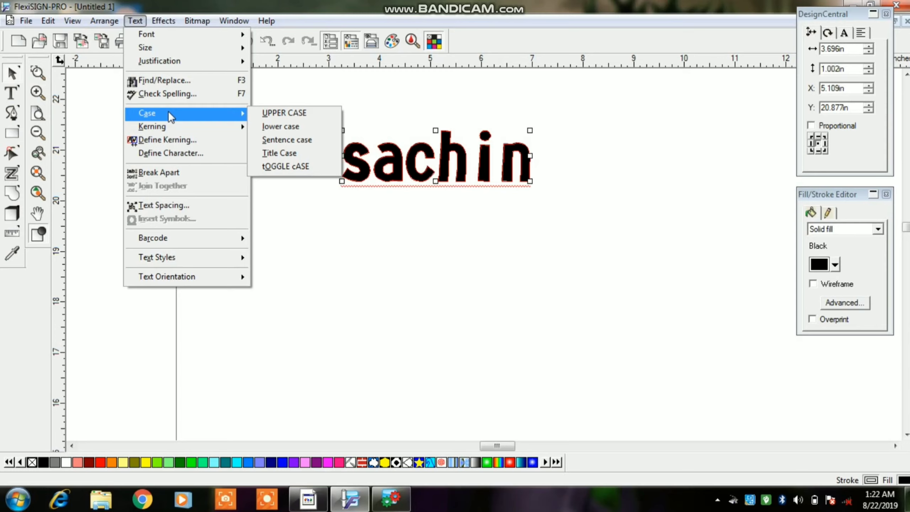
click(300, 114)
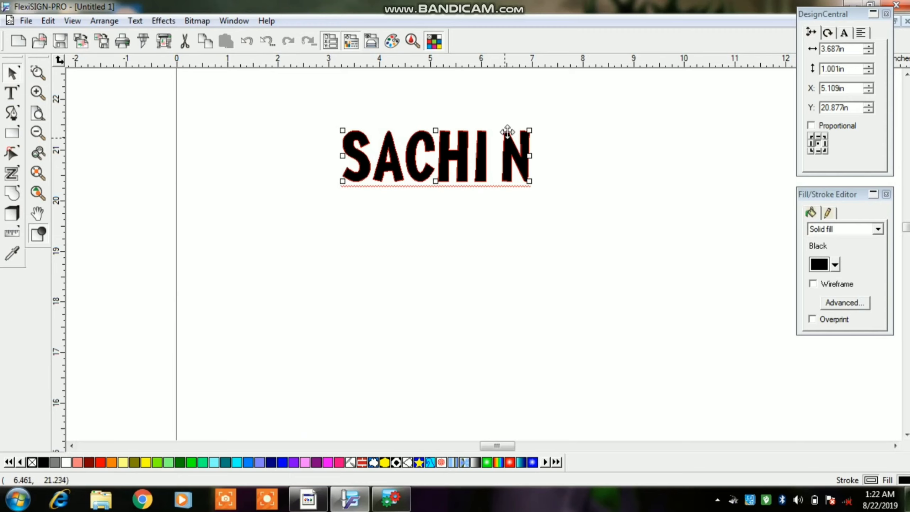
click(135, 20)
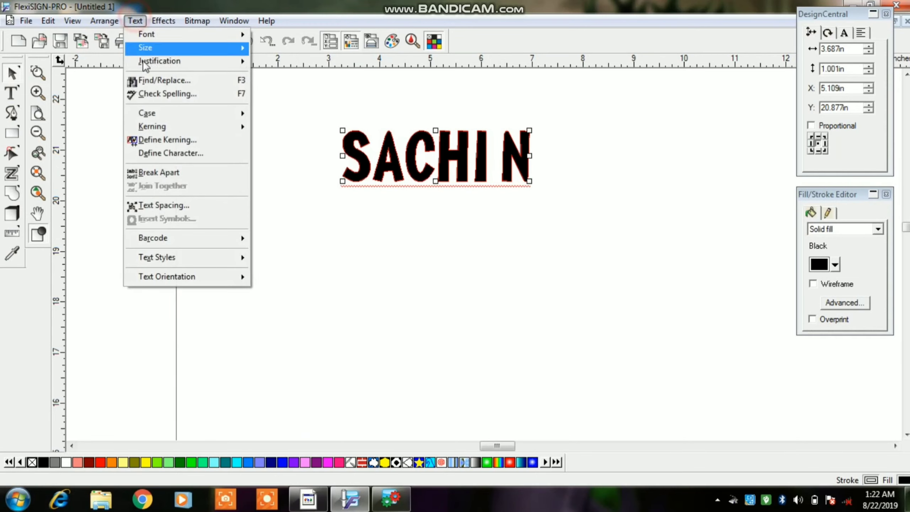
click(290, 128)
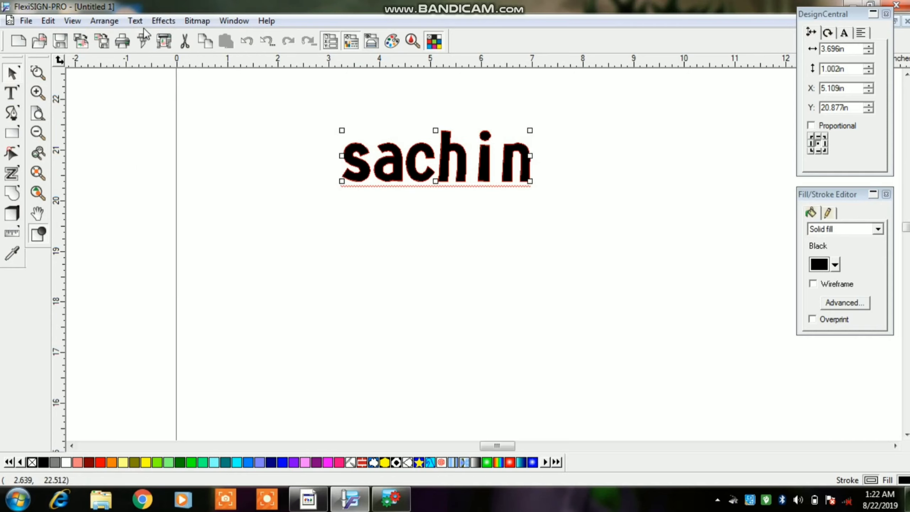
Change the selected text to Sentence case.
click(136, 21)
mouse_move(214, 113)
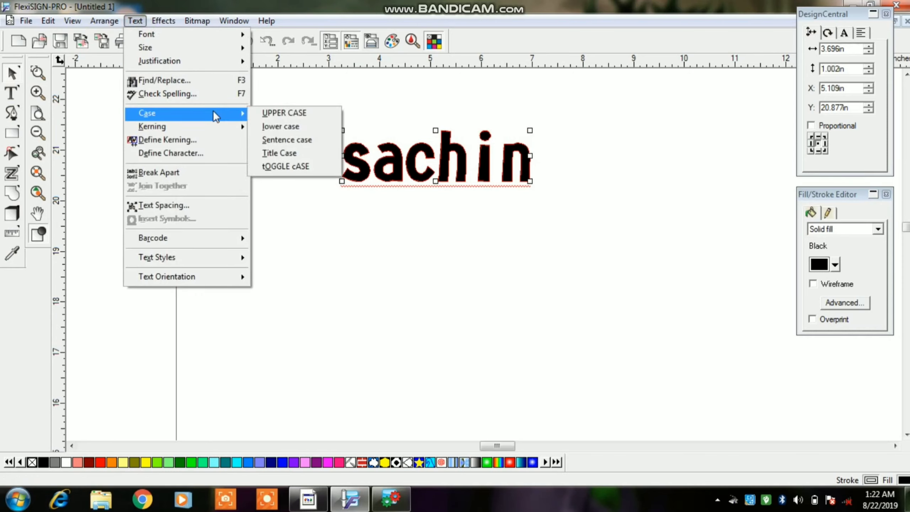
click(300, 140)
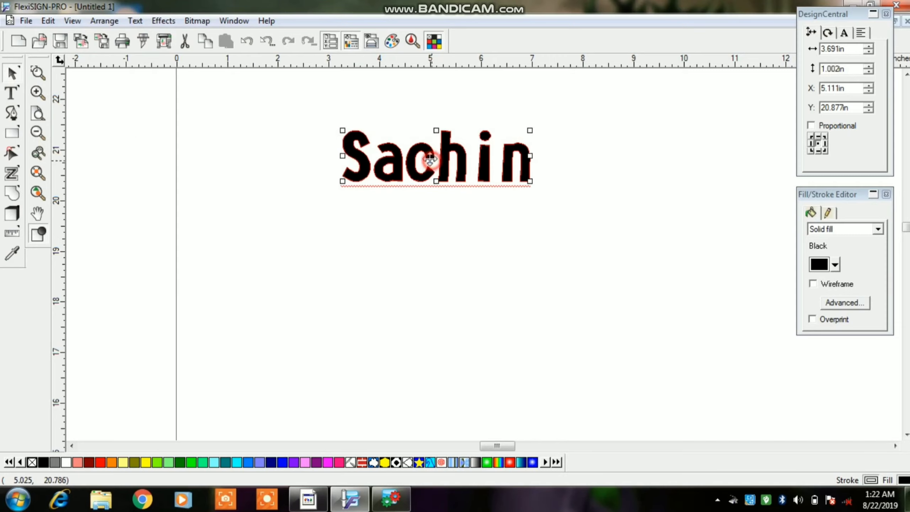
Apply Title Case to the selected sample text.
click(286, 147)
drag(545, 124, 304, 193)
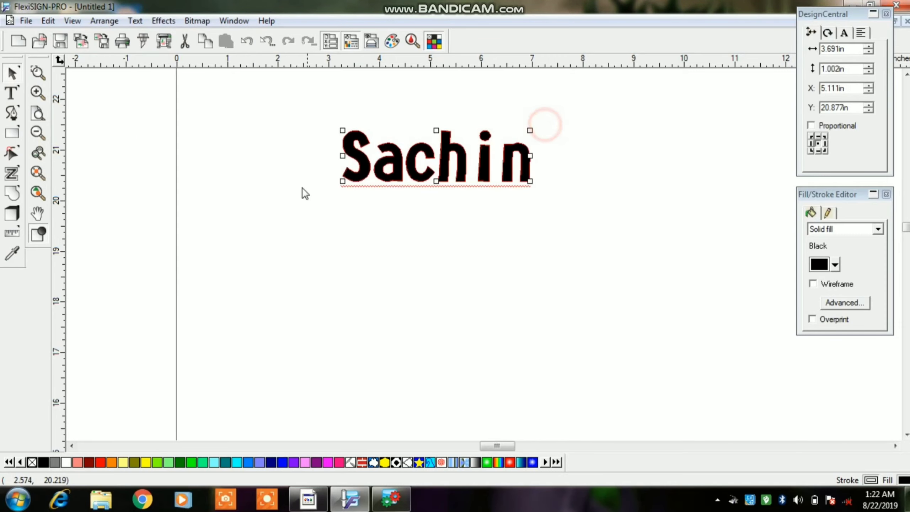
click(135, 20)
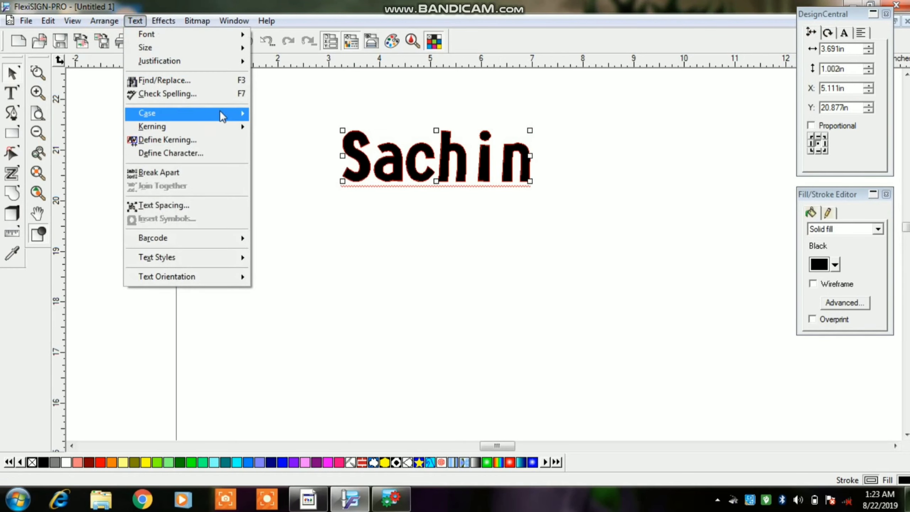
mouse_move(223, 115)
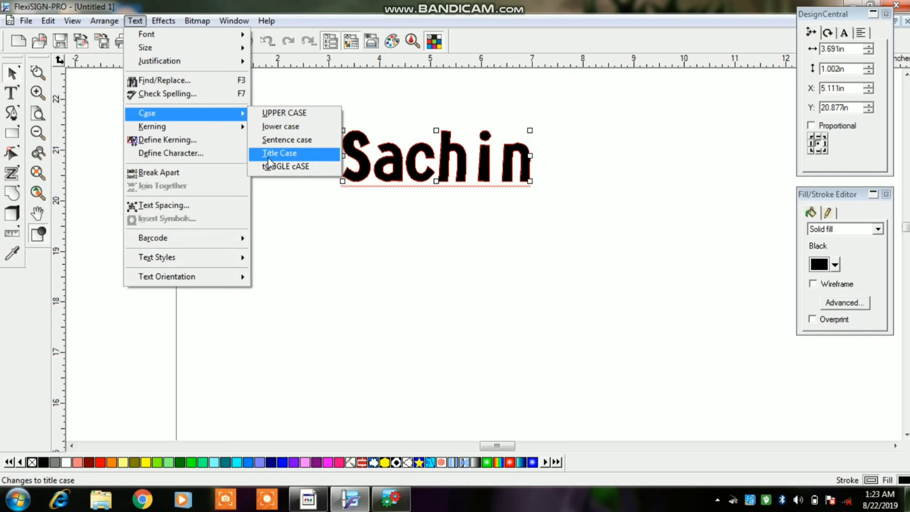
click(276, 151)
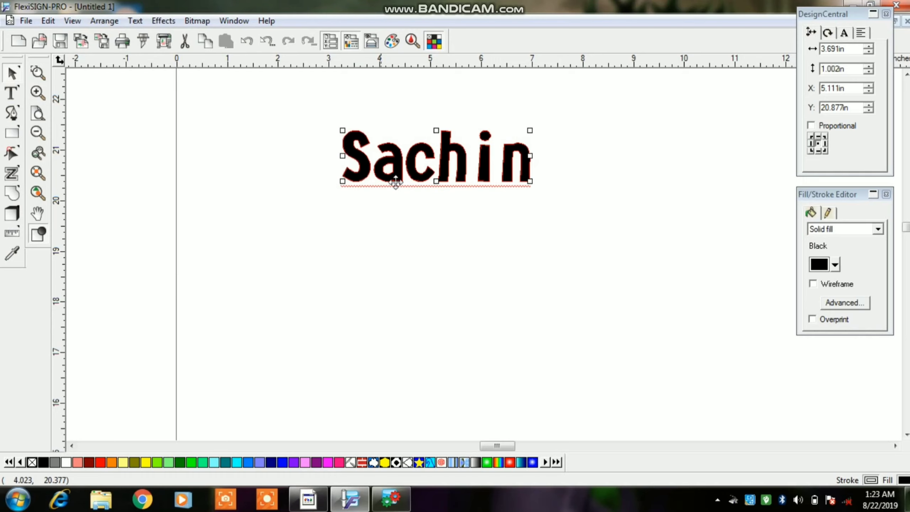
Change the selected sample text to tOGGLE cASE.
click(135, 20)
mouse_move(195, 115)
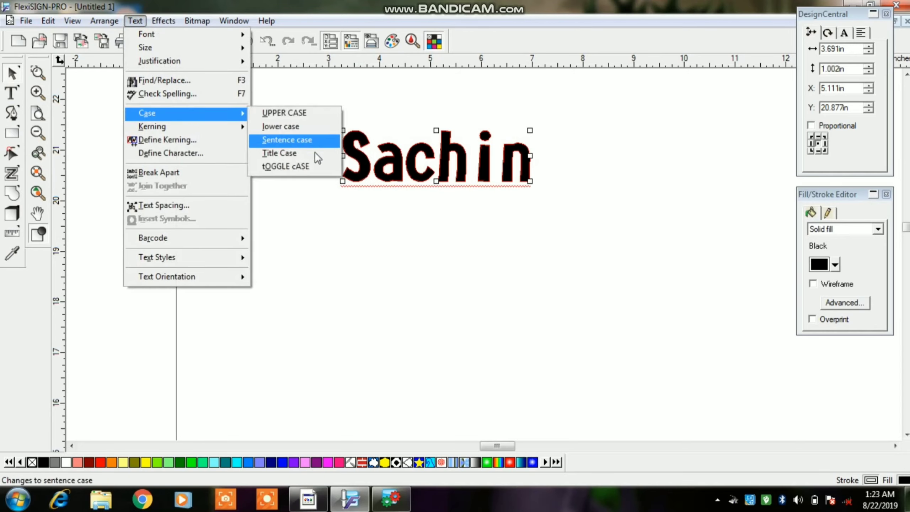
click(286, 166)
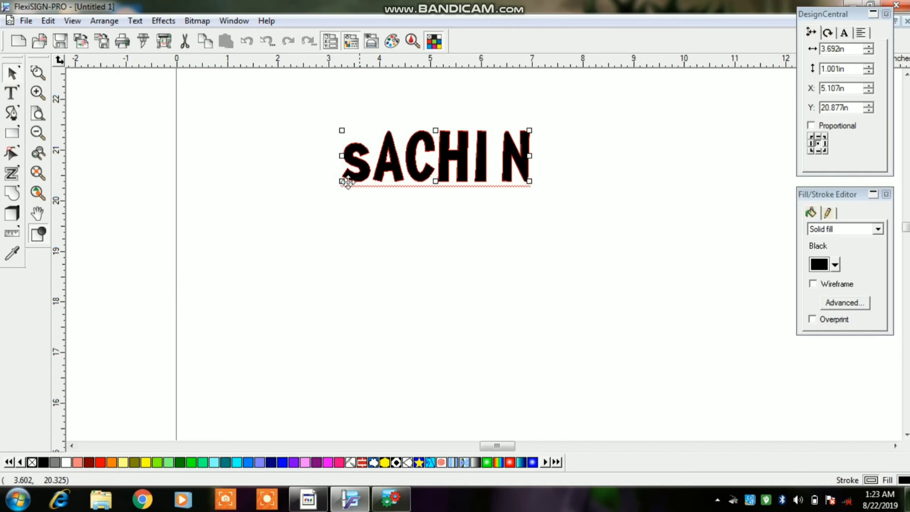
click(244, 213)
click(390, 229)
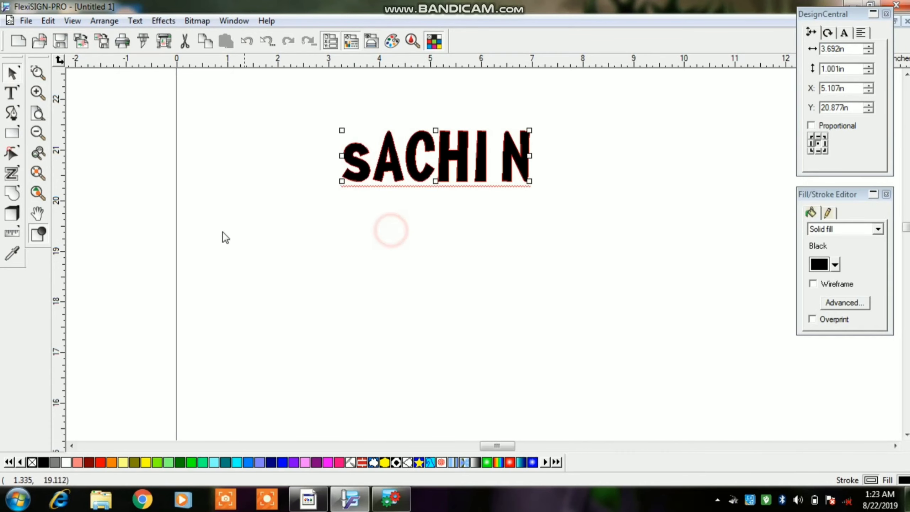
click(173, 20)
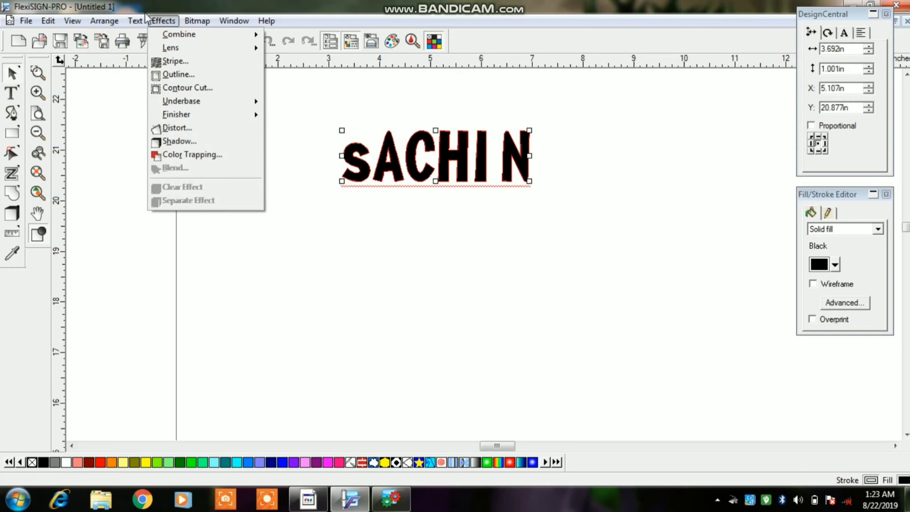
mouse_move(136, 23)
mouse_move(158, 129)
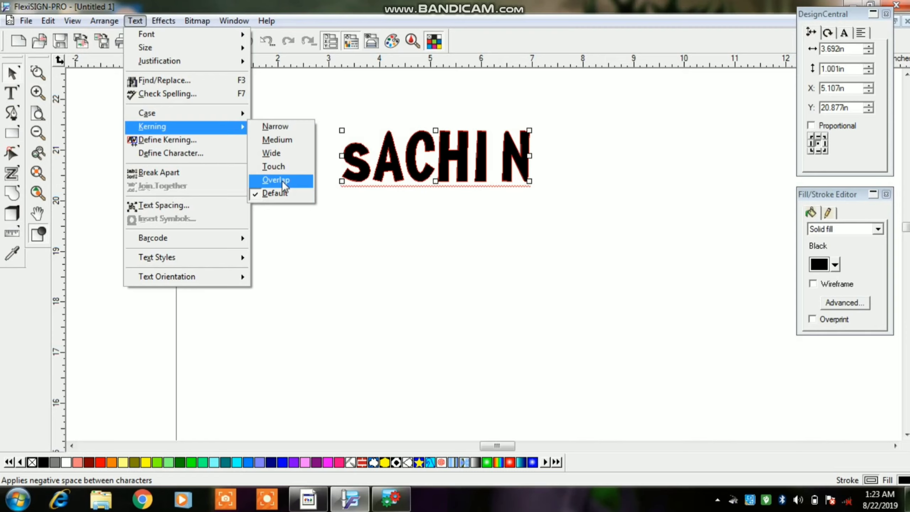
click(421, 221)
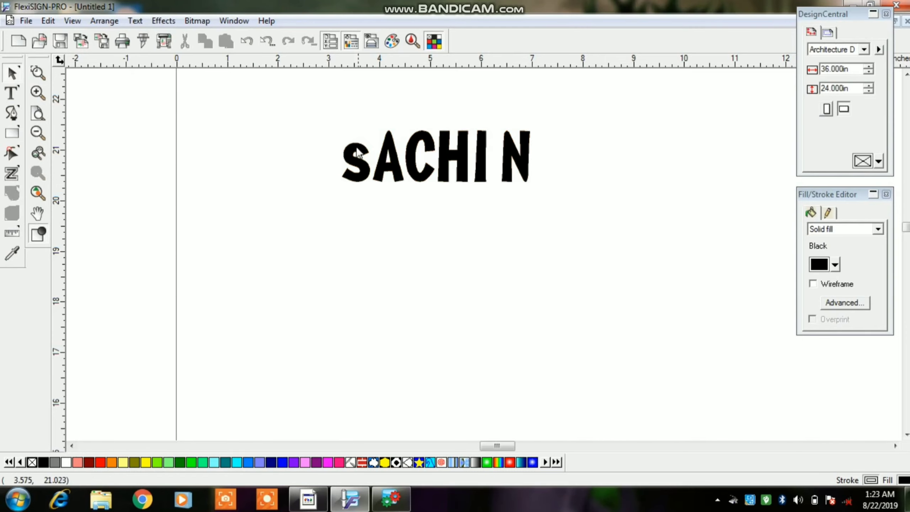
Move the toggled-case text aside, then add and select a second lowercase copy of the sample first name below it.
drag(358, 152, 457, 143)
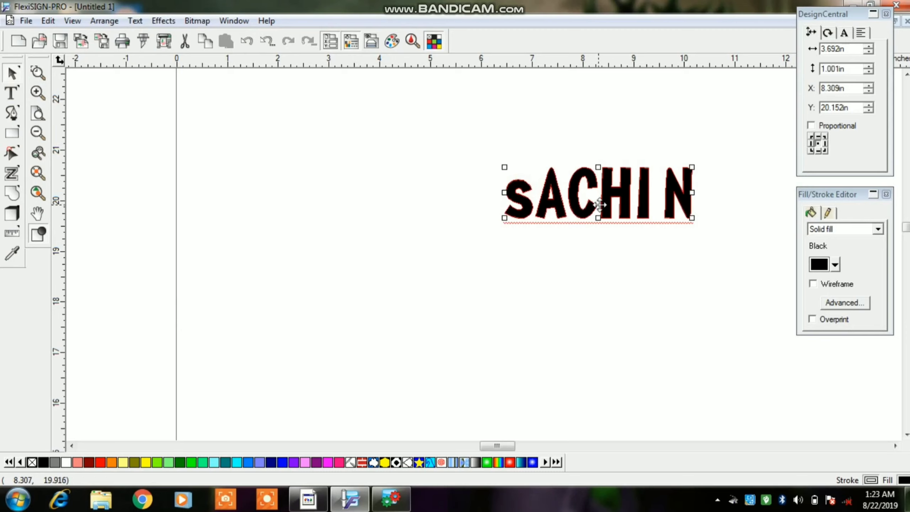
click(407, 227)
click(11, 93)
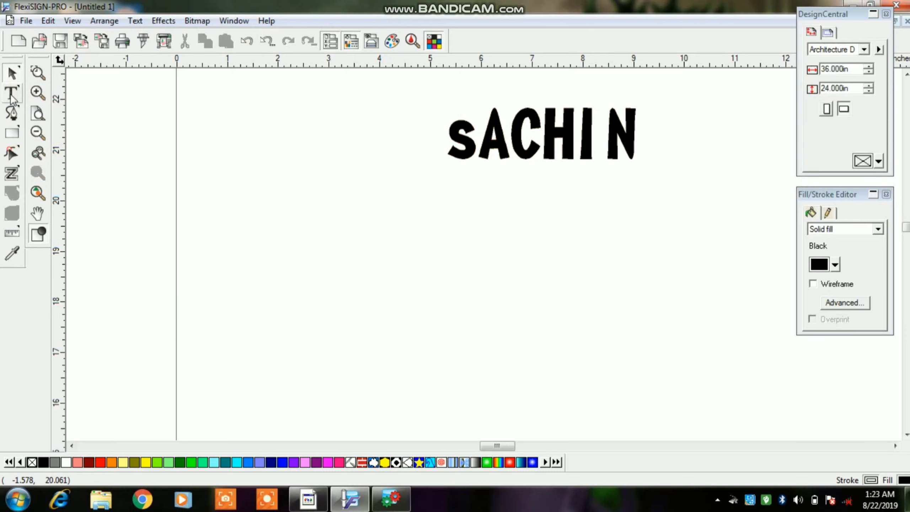
click(426, 358)
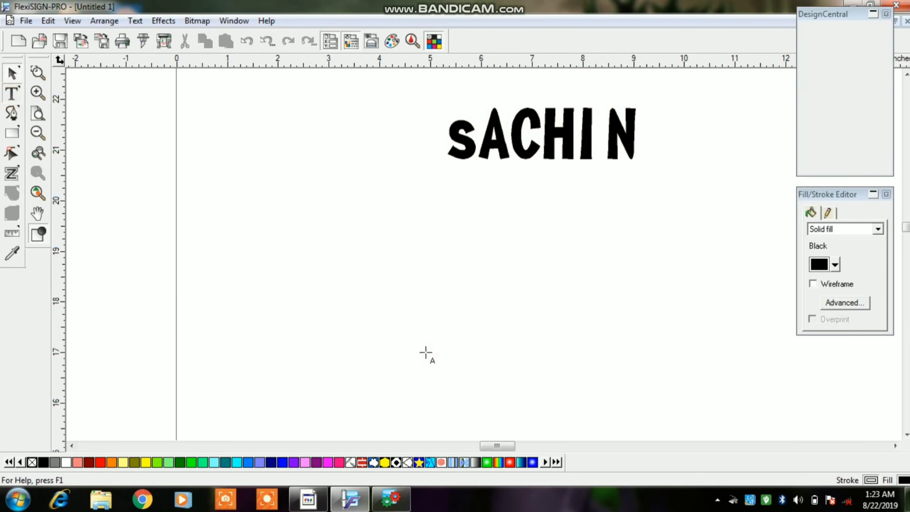
click(426, 353)
text(sa)
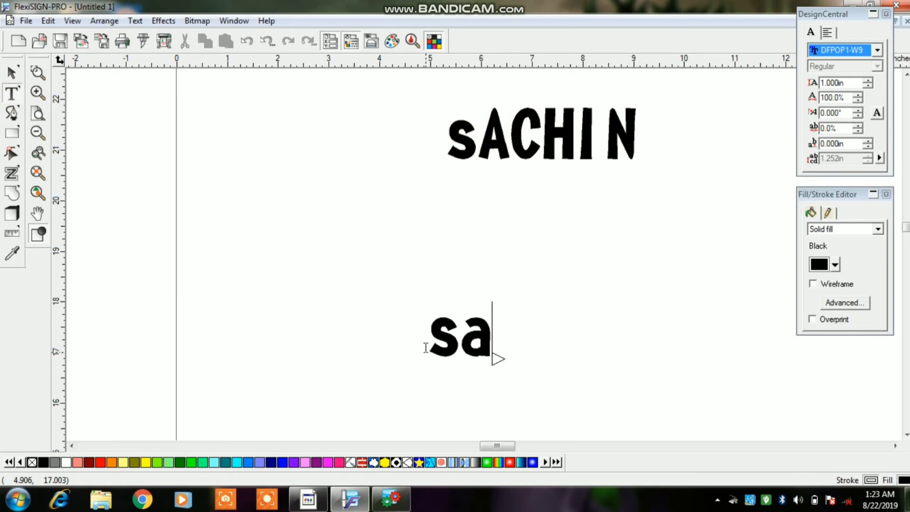
text(chin)
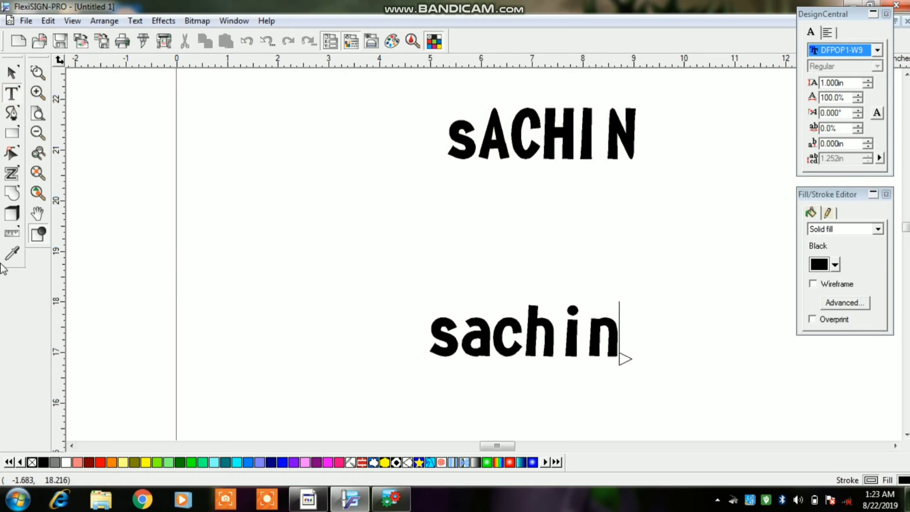
click(12, 74)
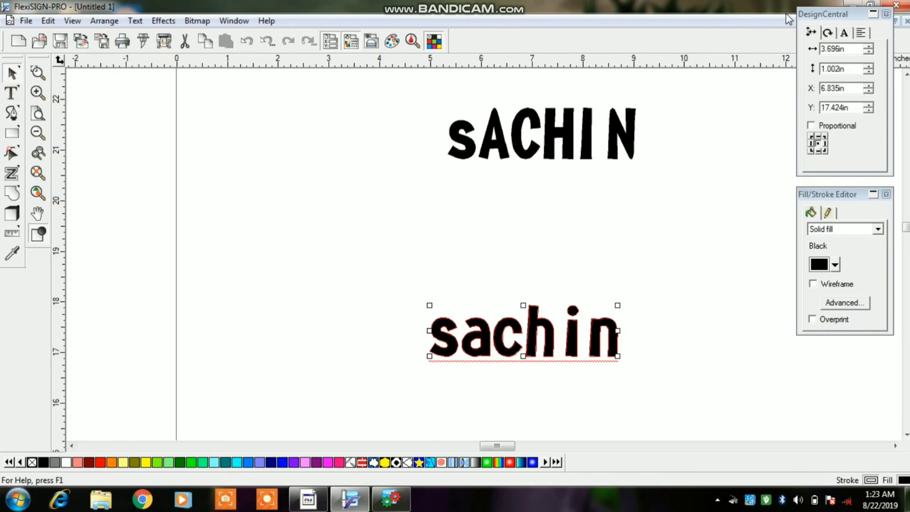
Set the font of the new lowercase text to Arial Black.
double_click(857, 48)
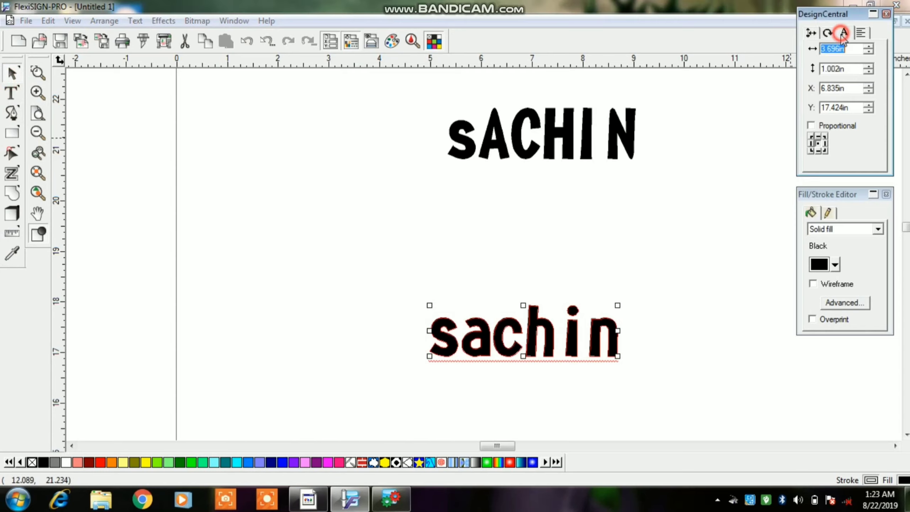
click(858, 52)
text(ar)
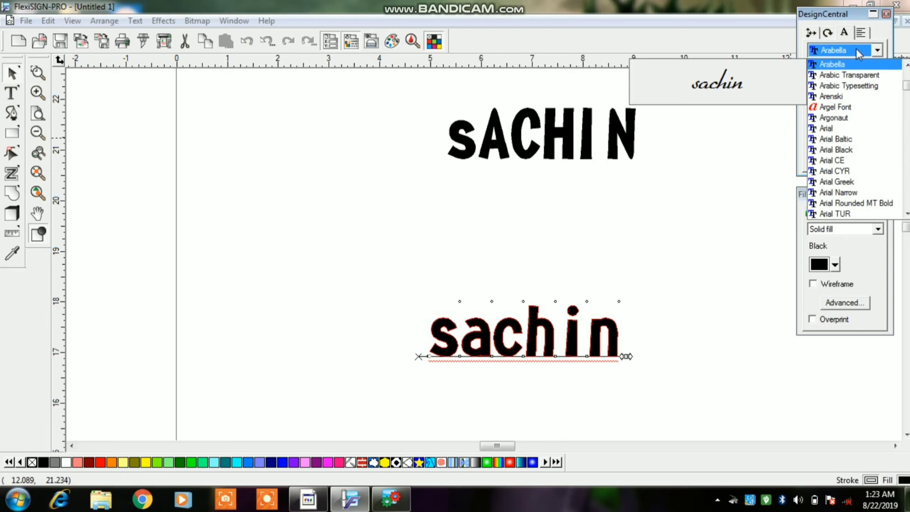
key(Down)
key(Down)
key(Down)
key(Down)
key(Down)
key(Down)
key(Down)
key(Down)
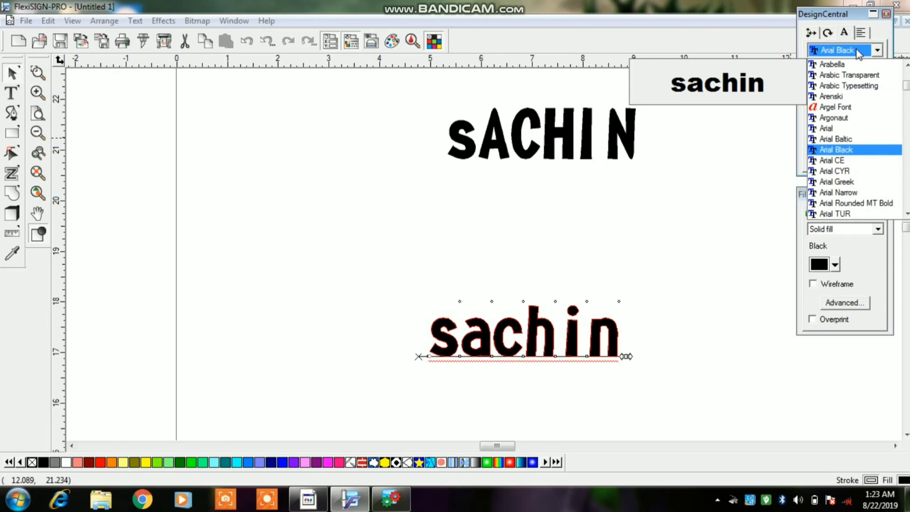
key(Return)
Move the Arial Black text up and delete the older toggled-case text from the page.
drag(594, 327, 457, 226)
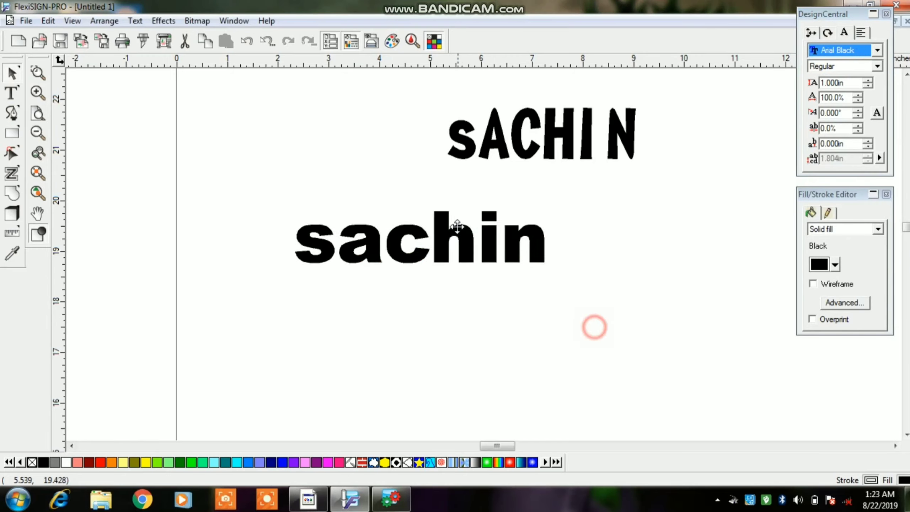
click(628, 168)
key(Delete)
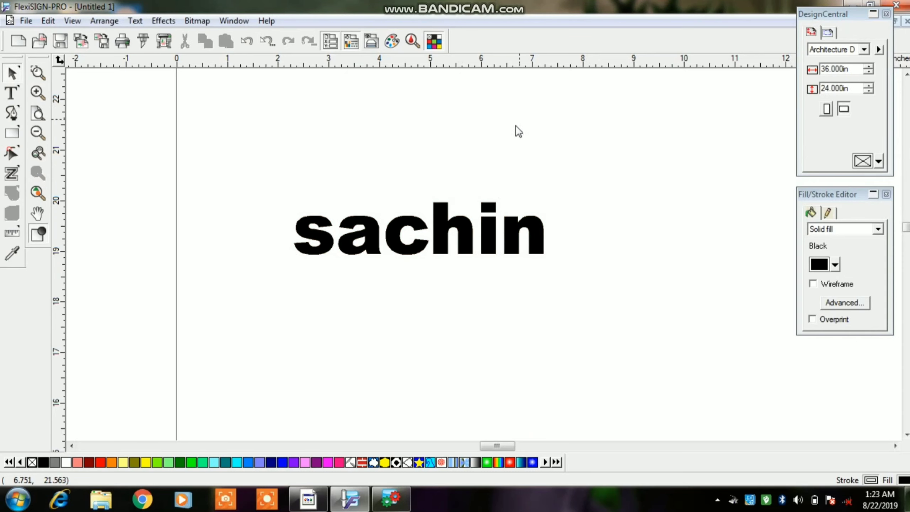
click(535, 145)
Draw a thin rectangle about 0.24 in wide and 0.006 in high across the gap at the base of the first two letters.
click(37, 73)
drag(270, 194, 614, 289)
click(235, 329)
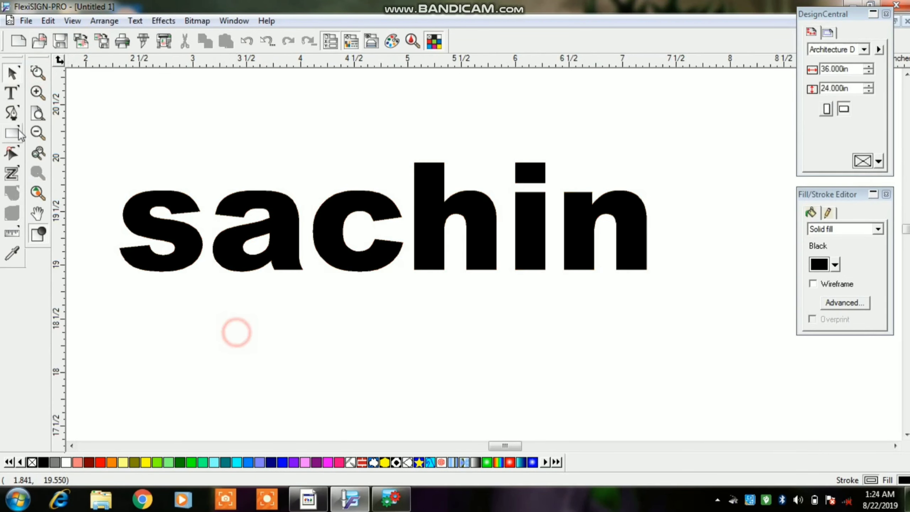
click(12, 133)
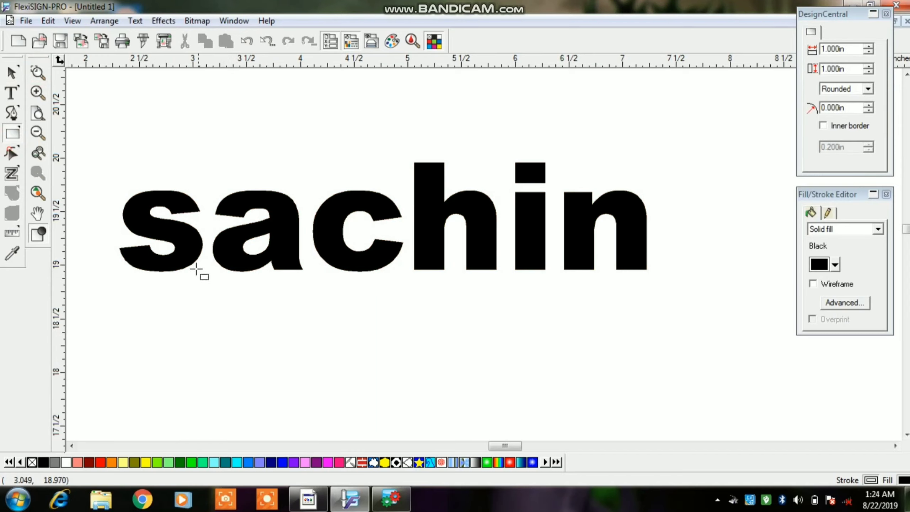
drag(194, 269, 221, 269)
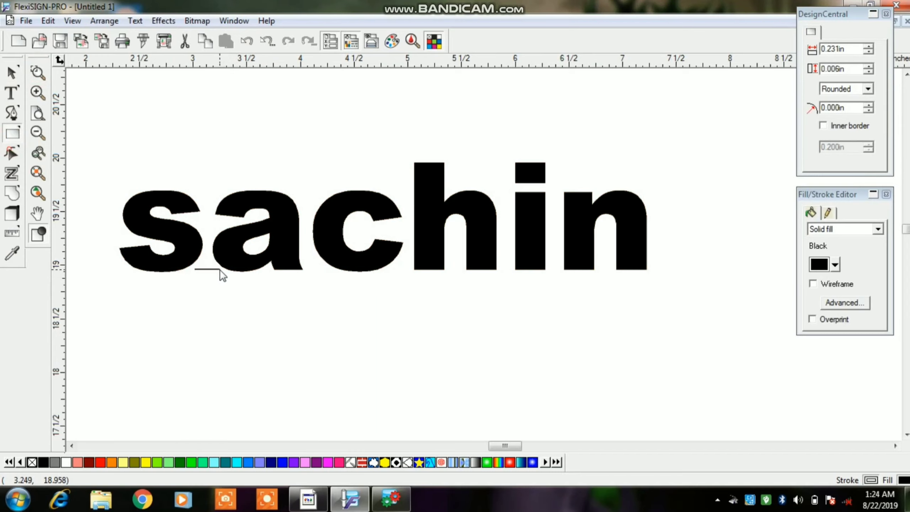
Move the thin rectangle up into the gap between the first two letters, then take it off the text and clear it away.
click(12, 73)
drag(207, 269, 208, 242)
click(195, 306)
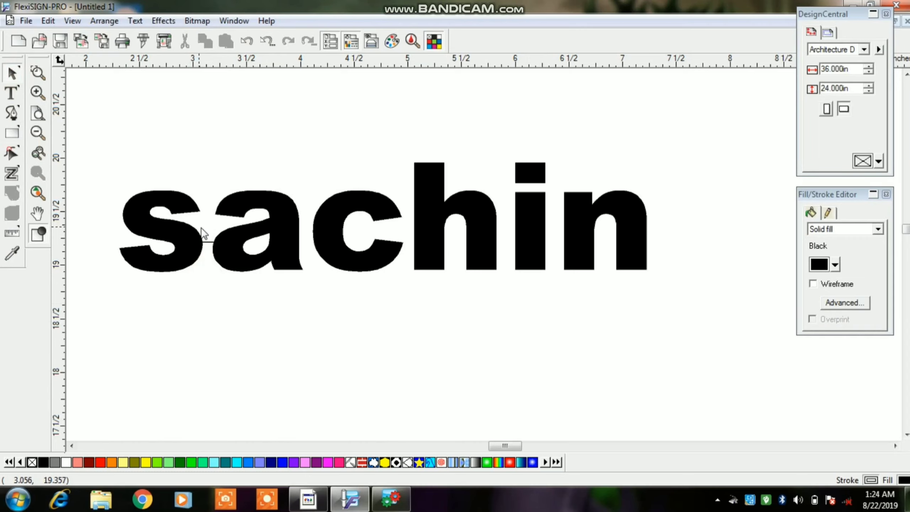
click(211, 246)
click(207, 214)
click(204, 242)
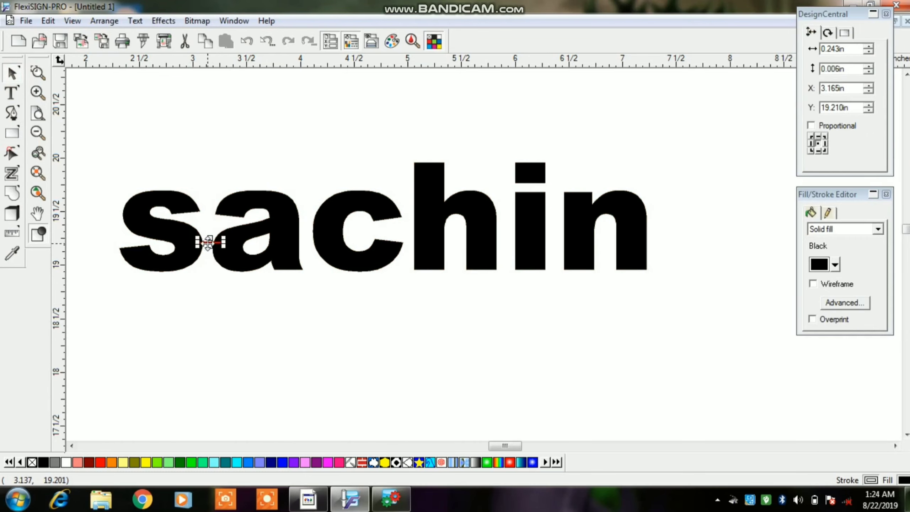
drag(204, 241, 292, 93)
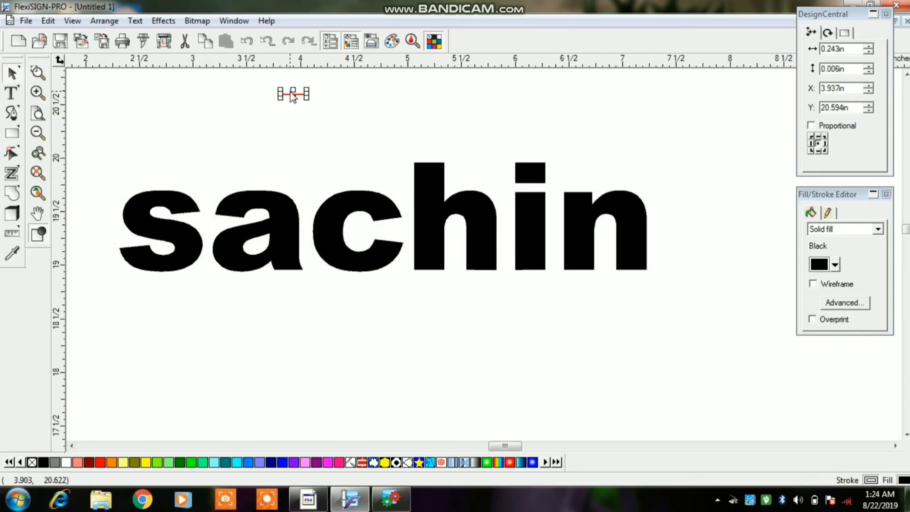
click(440, 77)
Select the Arial Black text and set its kerning to Narrow.
drag(244, 134, 441, 298)
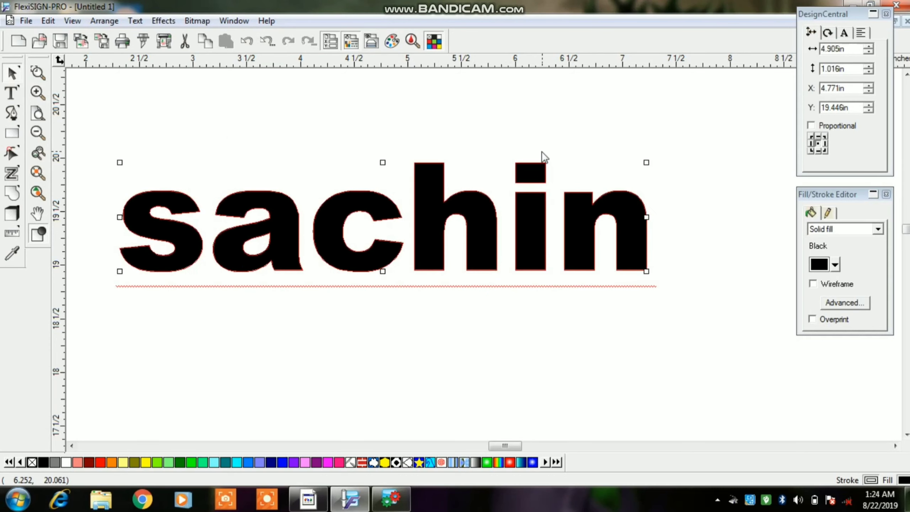
click(135, 21)
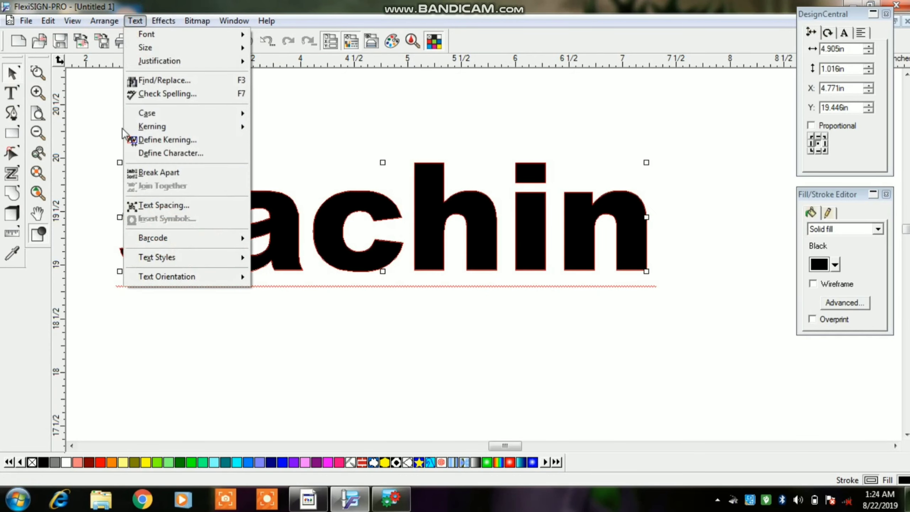
mouse_move(176, 132)
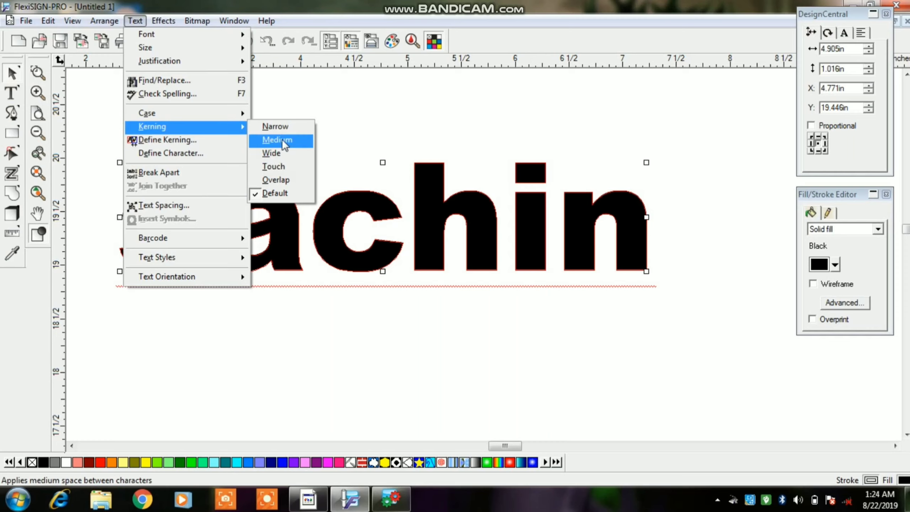
click(275, 126)
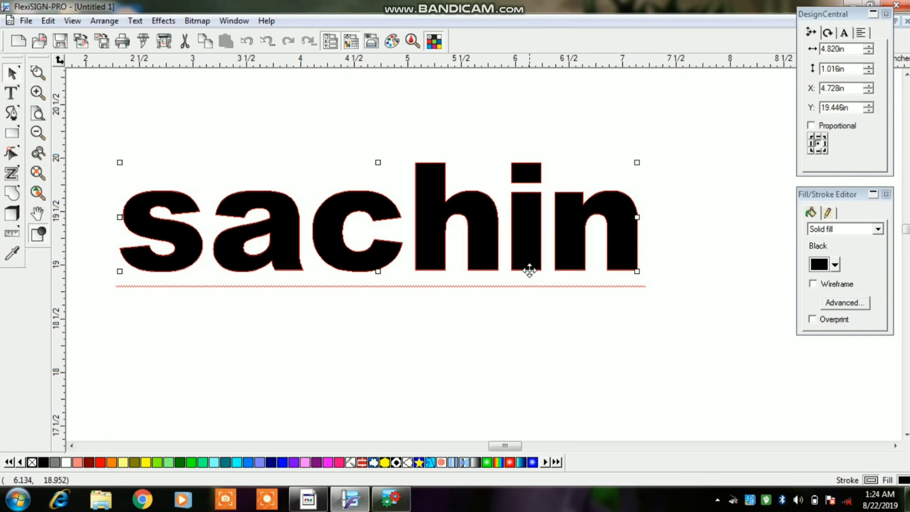
Change the kerning of the selected text to Medium.
click(135, 21)
mouse_move(153, 133)
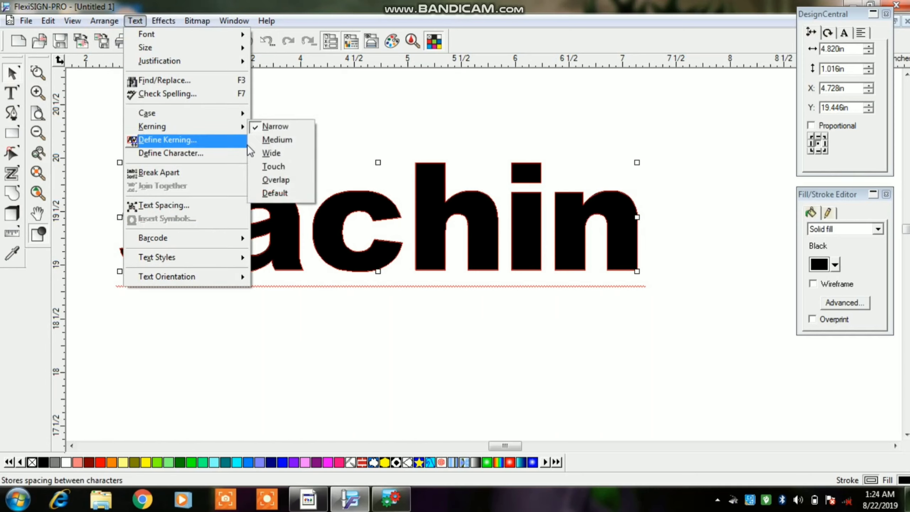
click(276, 140)
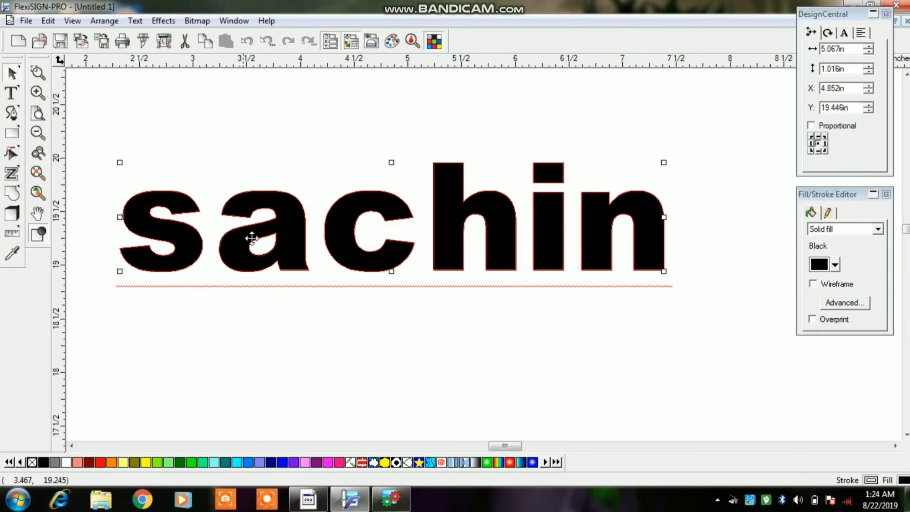
Set the selected text's kerning to Wide.
click(135, 20)
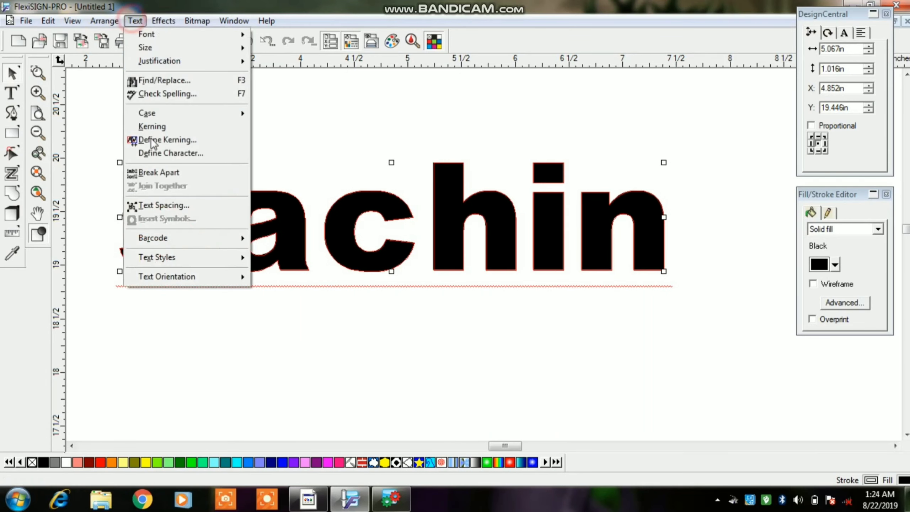
mouse_move(151, 125)
click(280, 155)
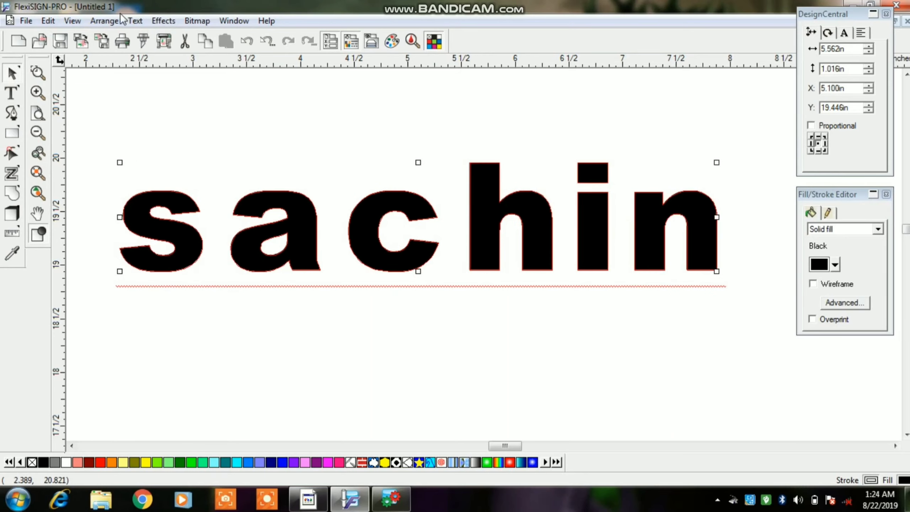
Set the kerning of the selected text to Touch.
click(129, 22)
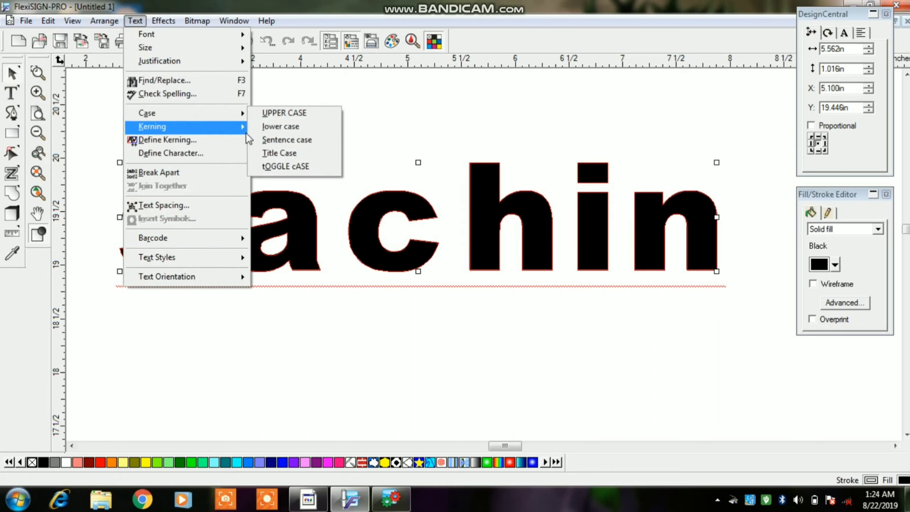
mouse_move(176, 130)
click(278, 166)
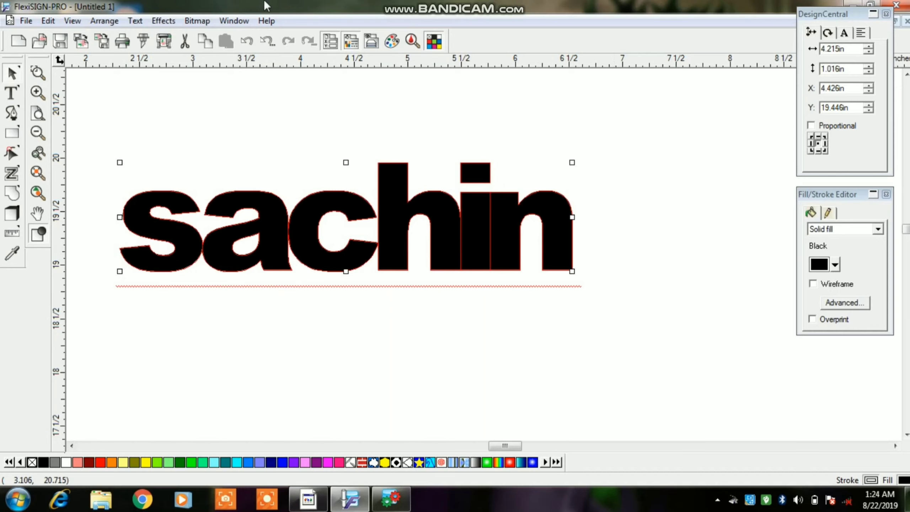
Change the selected text's kerning to Overlap.
click(130, 24)
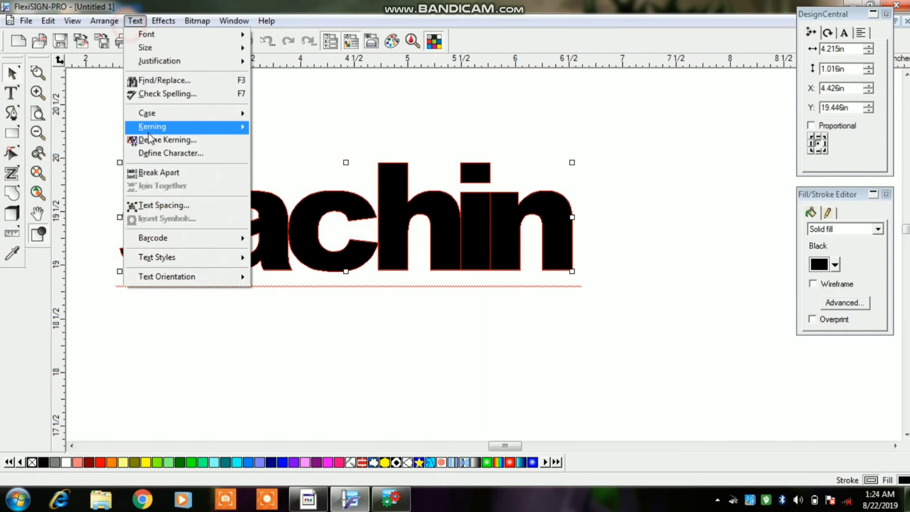
mouse_move(166, 120)
mouse_move(233, 129)
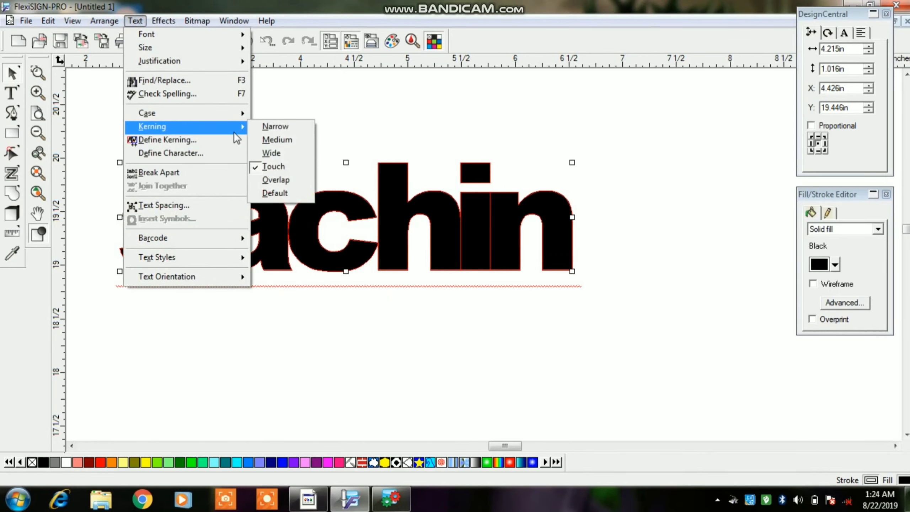
click(284, 179)
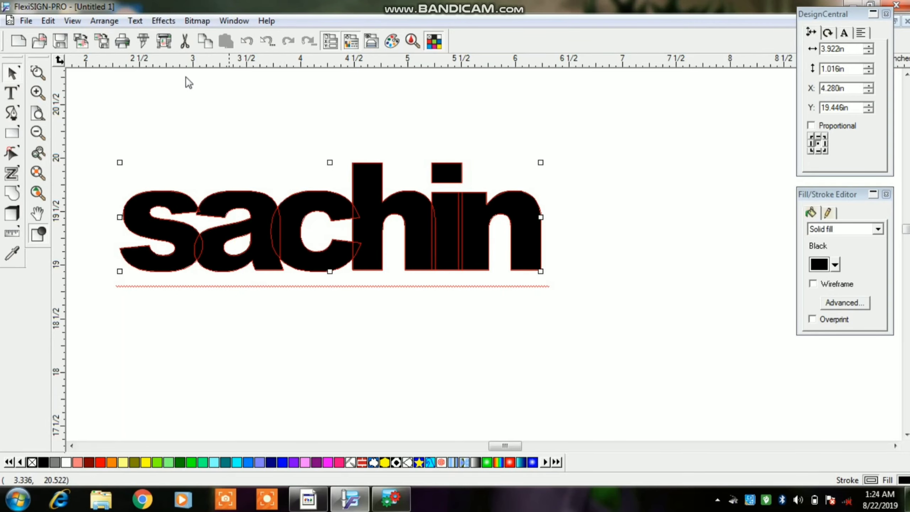
Return the text's kerning to Default and move the text slightly up and to the left.
click(135, 21)
mouse_move(243, 126)
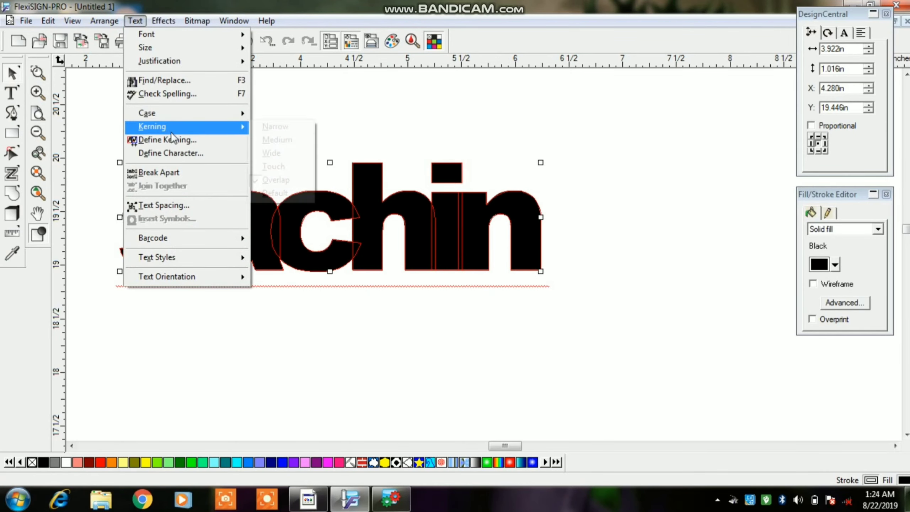
click(275, 193)
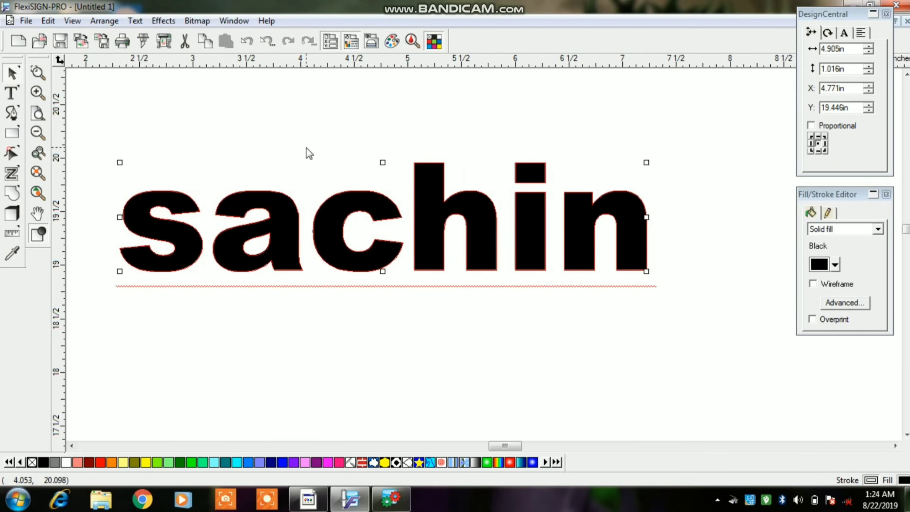
click(287, 142)
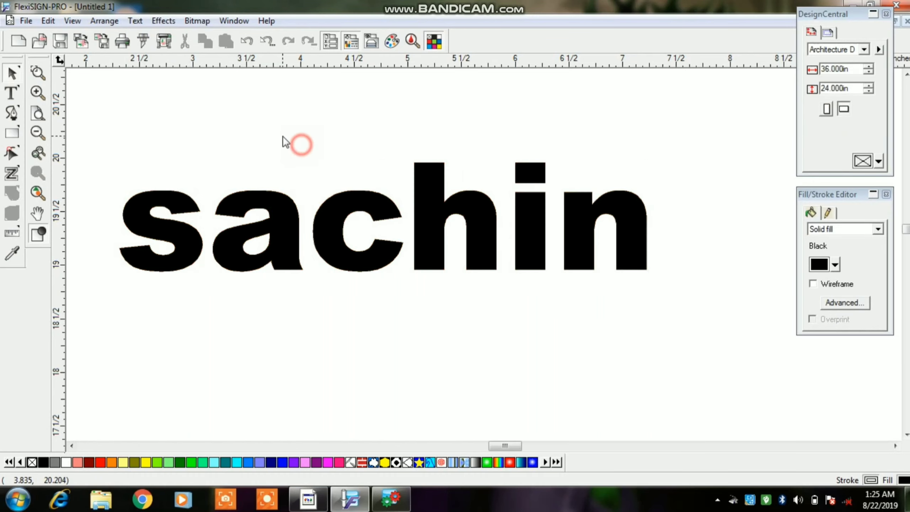
click(446, 220)
drag(446, 219, 438, 196)
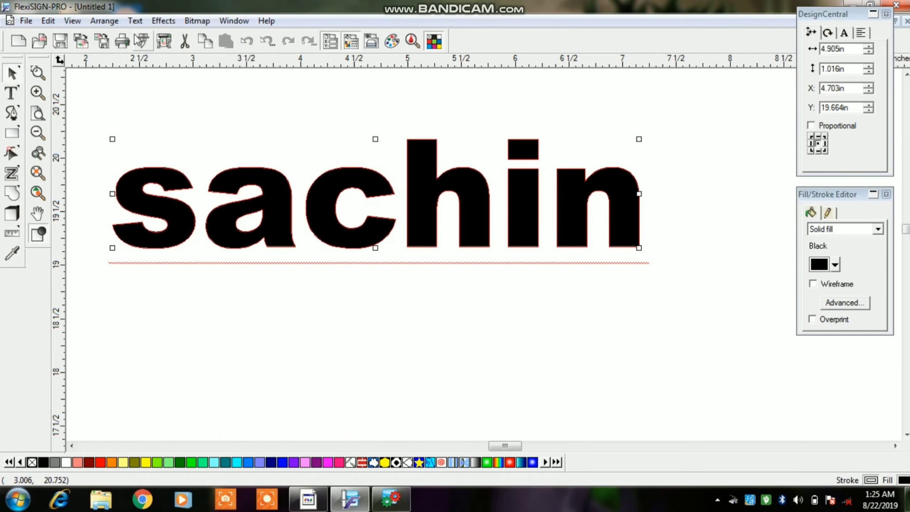
Open Define Kerning for the text, pick the second letter in its preview, and cancel without changes.
click(136, 22)
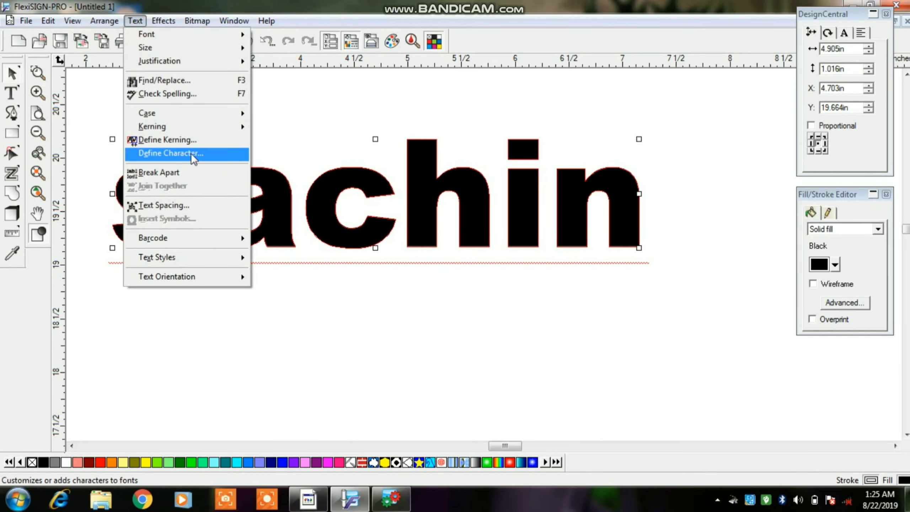
click(207, 139)
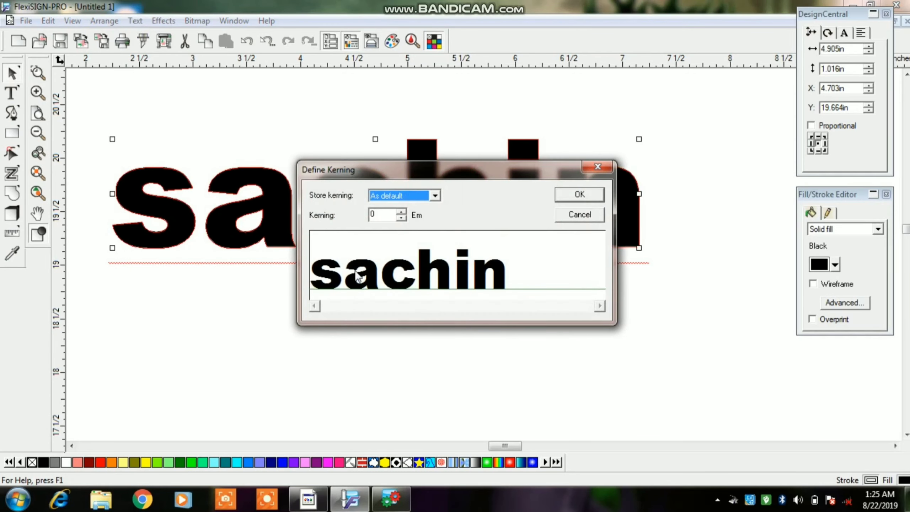
click(359, 276)
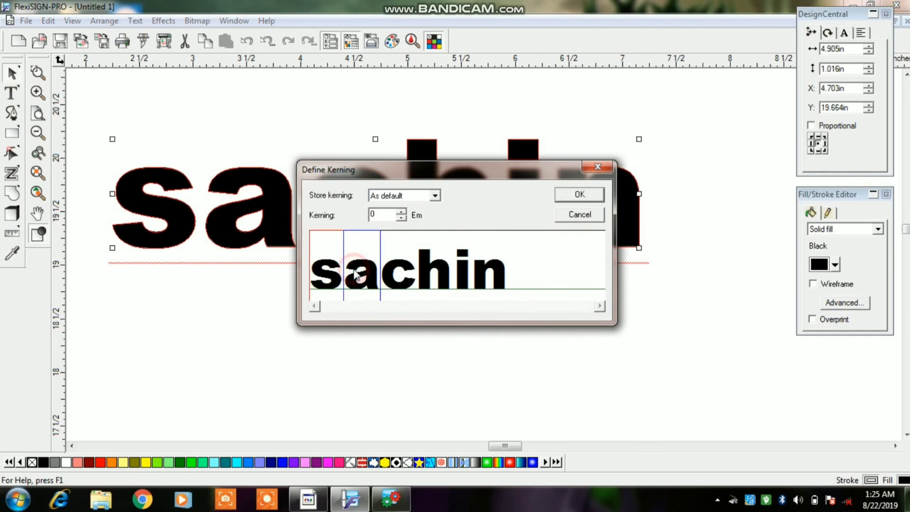
click(577, 219)
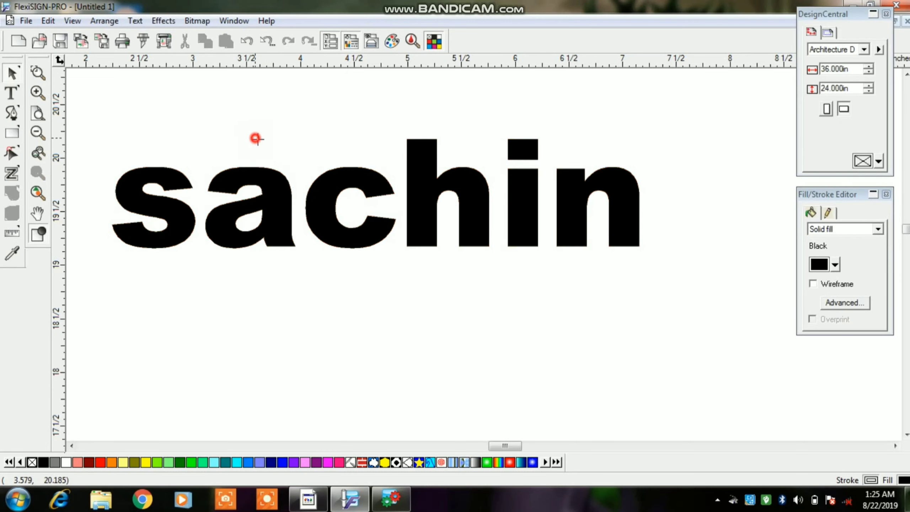
Open Define Character for the selected text to view its font and character options, then leave it.
click(138, 21)
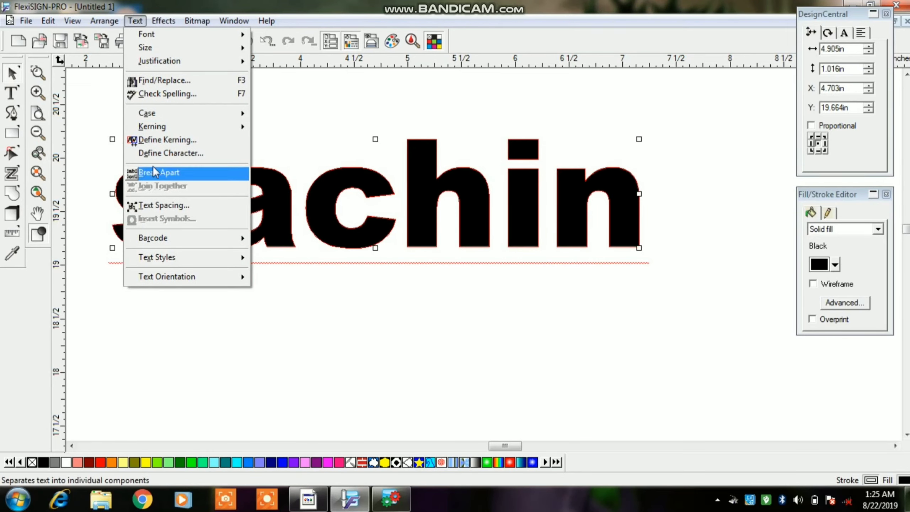
click(152, 153)
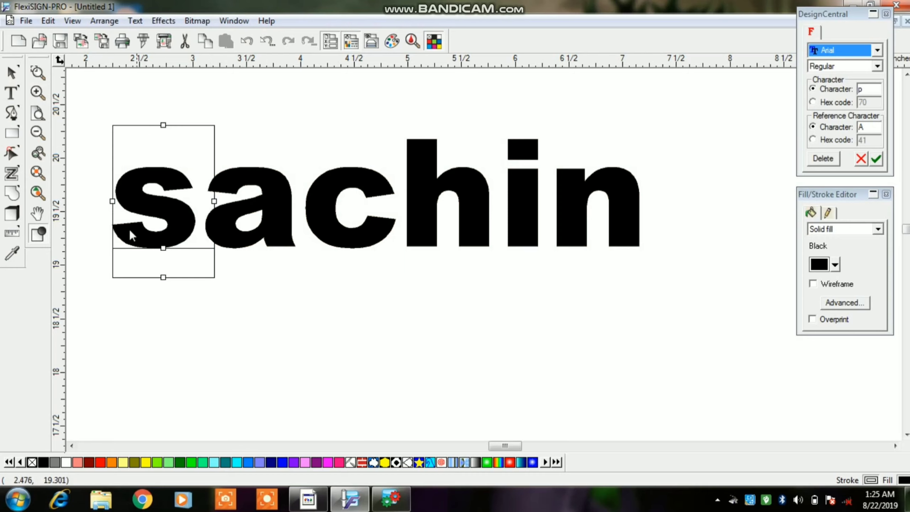
click(346, 142)
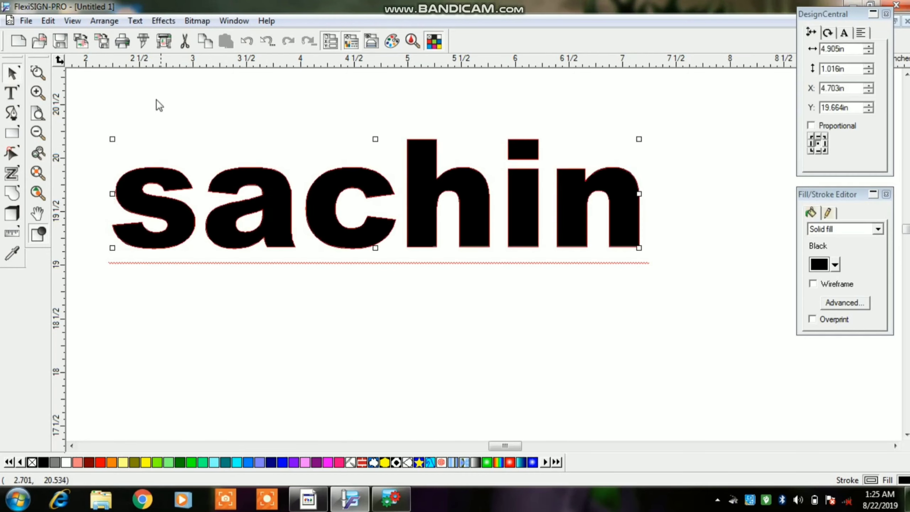
click(140, 22)
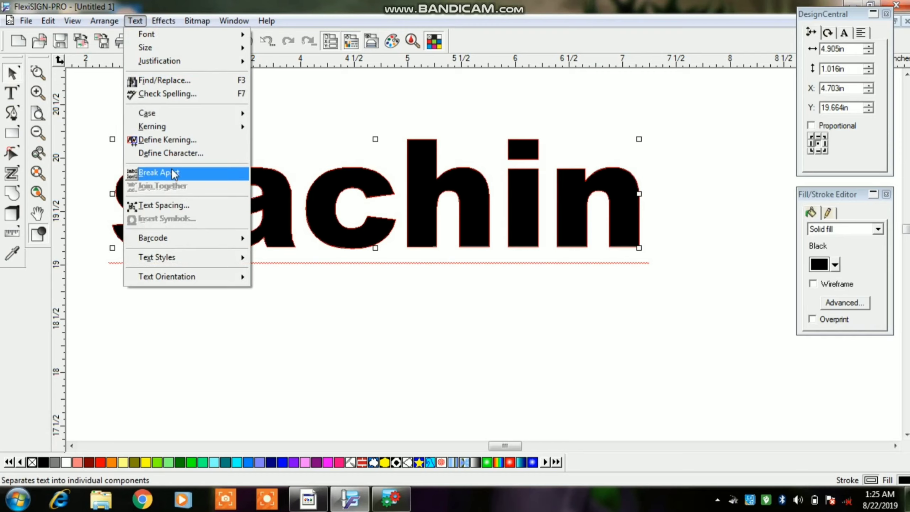
click(314, 139)
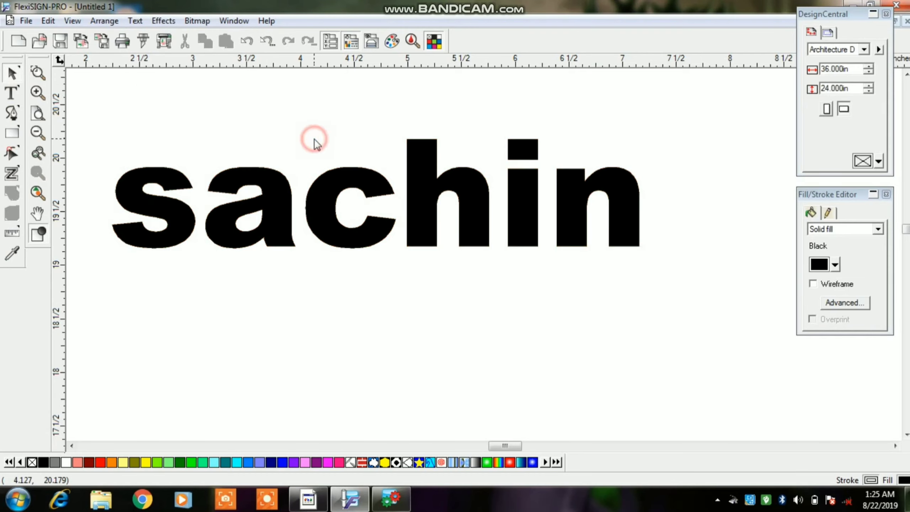
click(184, 236)
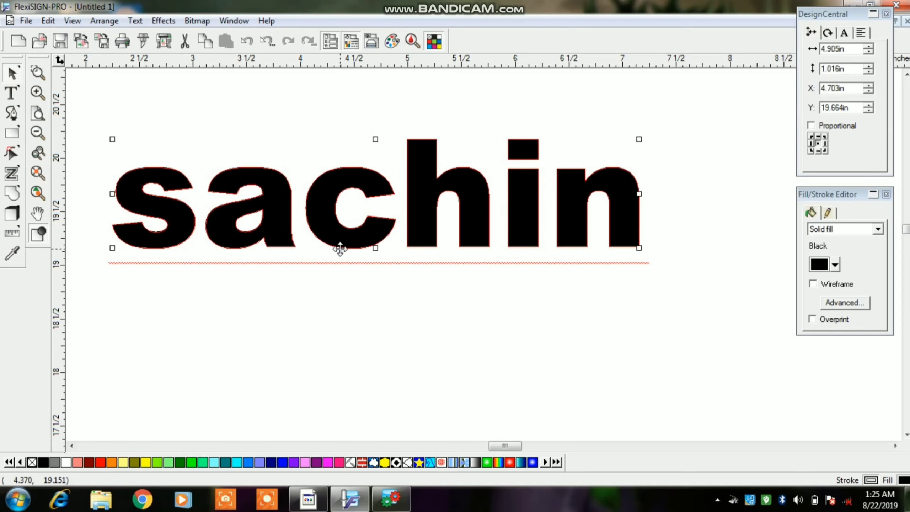
click(399, 321)
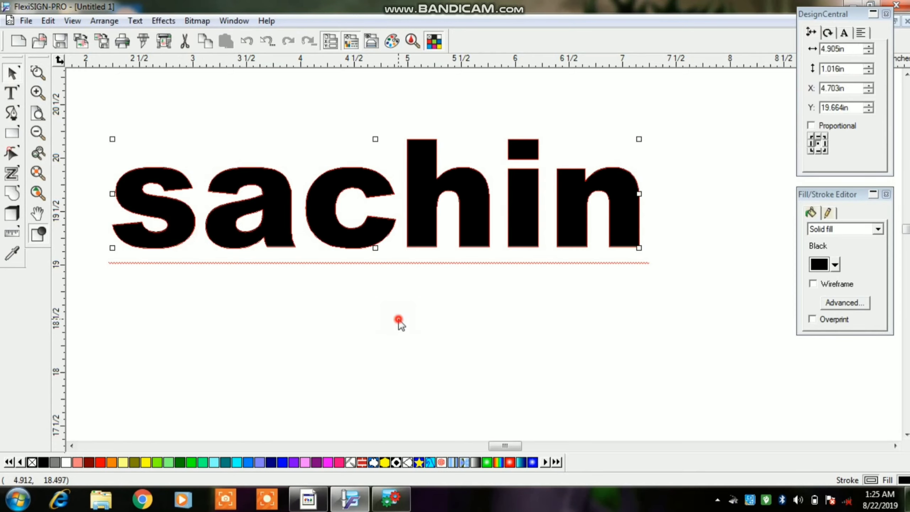
click(537, 157)
right_click(575, 185)
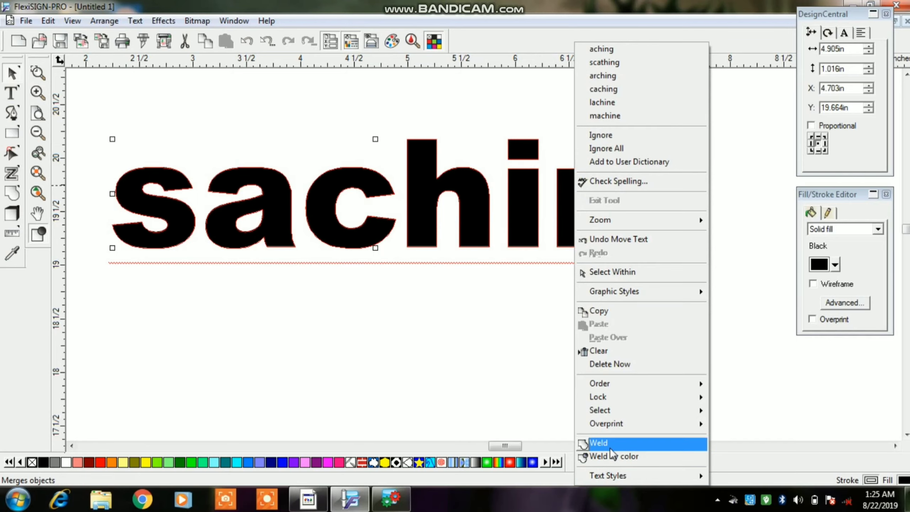
click(614, 457)
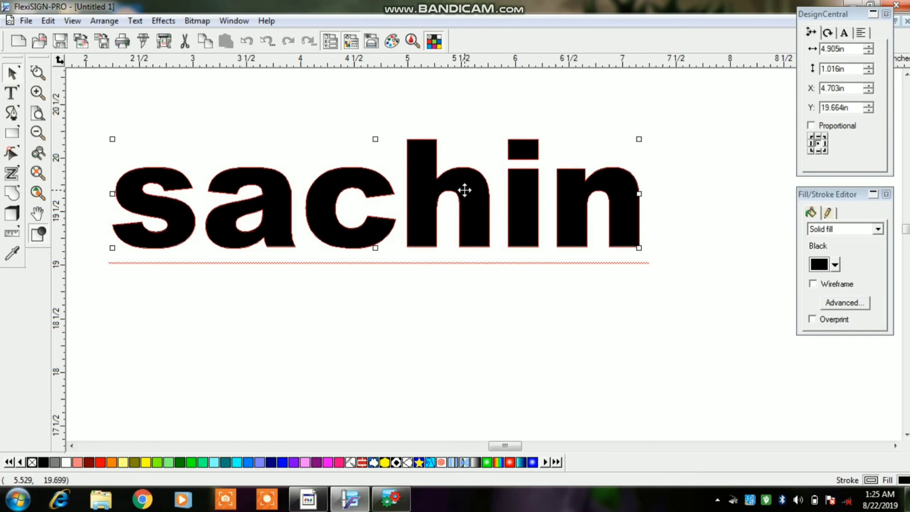
Duplicate the text below the original, and break the upper word apart into individual letters.
drag(471, 202, 486, 361)
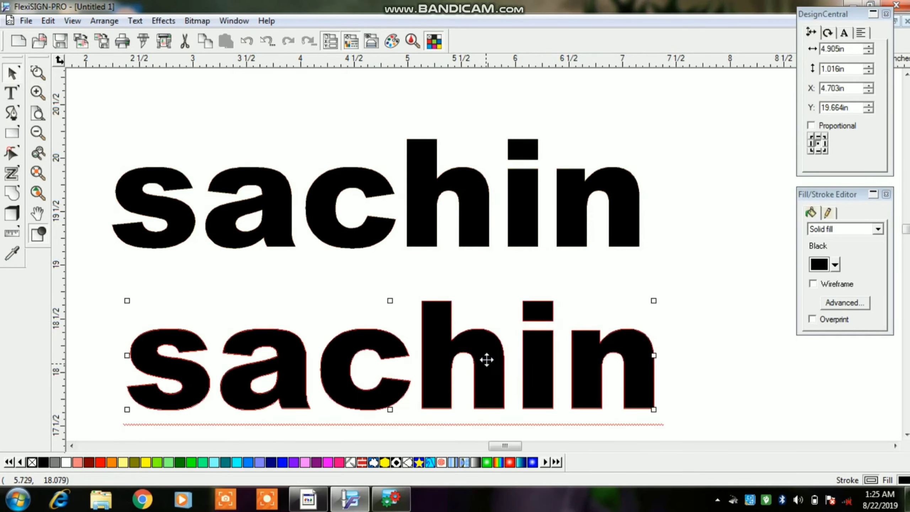
click(412, 207)
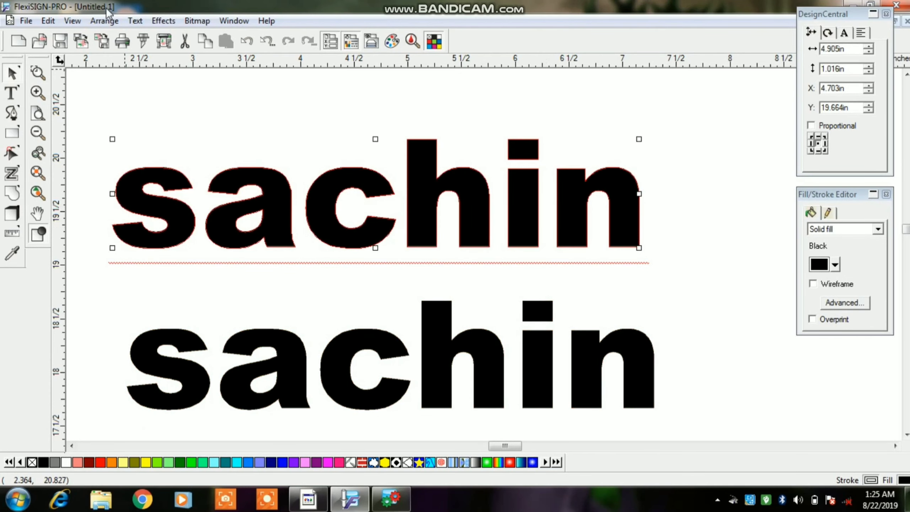
click(139, 22)
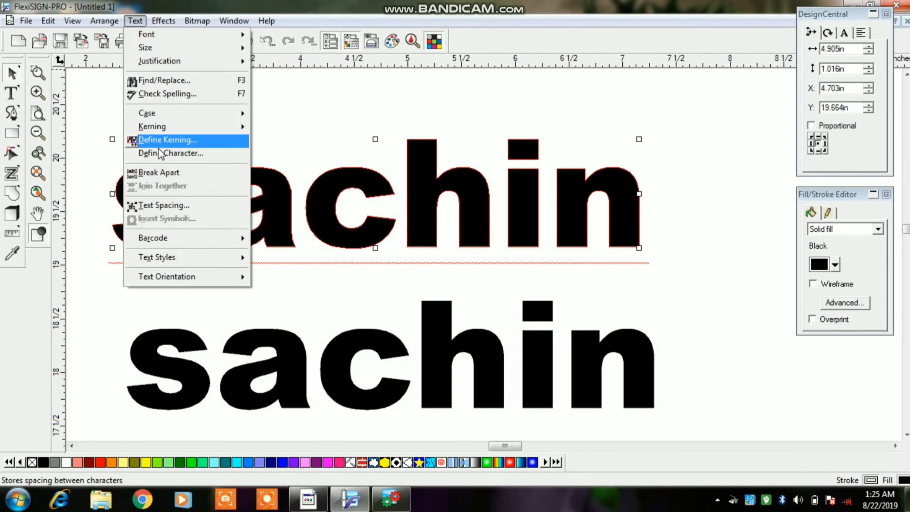
click(161, 173)
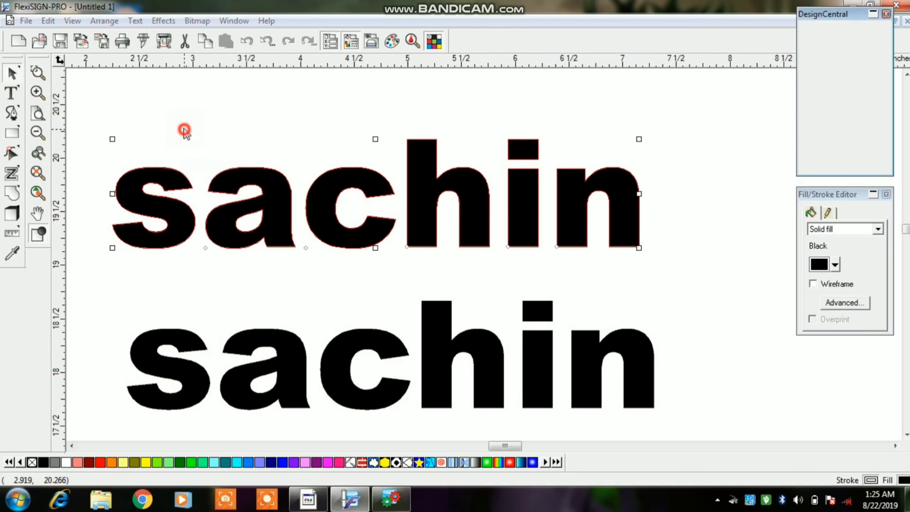
click(144, 122)
Select several letters of the upper word individually, then select the lower copy to compare separated letters with intact text.
click(188, 239)
drag(246, 151, 253, 201)
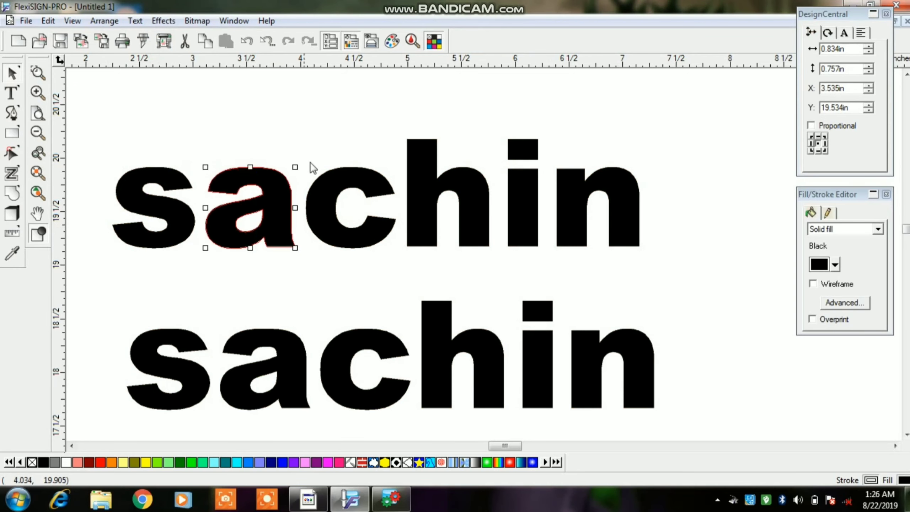
drag(346, 119, 373, 265)
drag(432, 102, 460, 305)
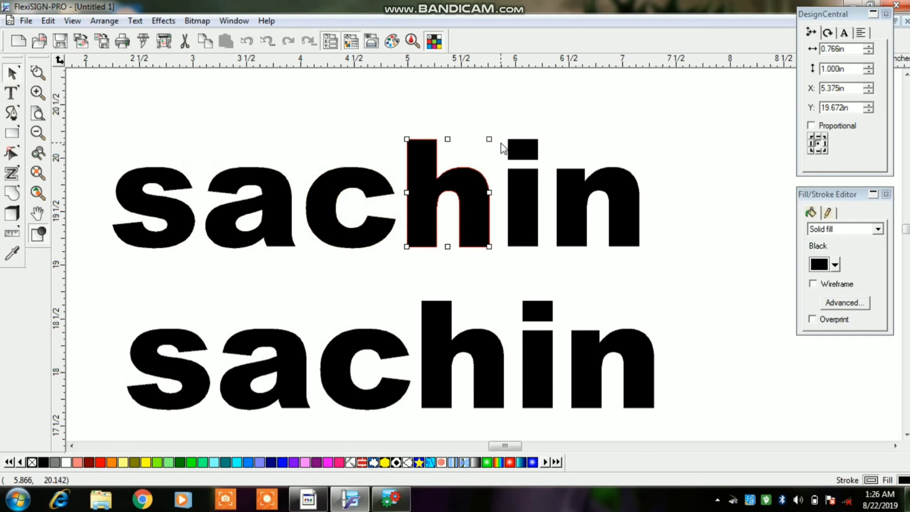
drag(504, 134, 535, 170)
drag(593, 138, 490, 168)
click(466, 190)
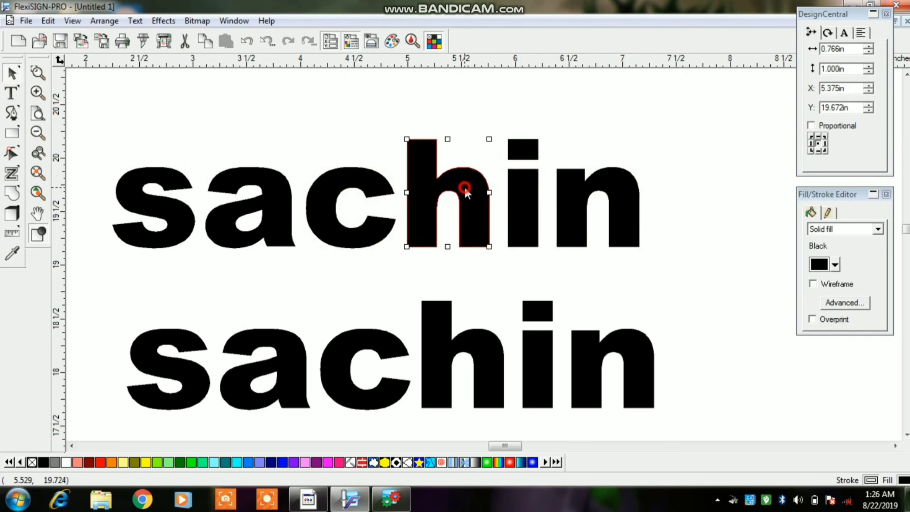
click(365, 191)
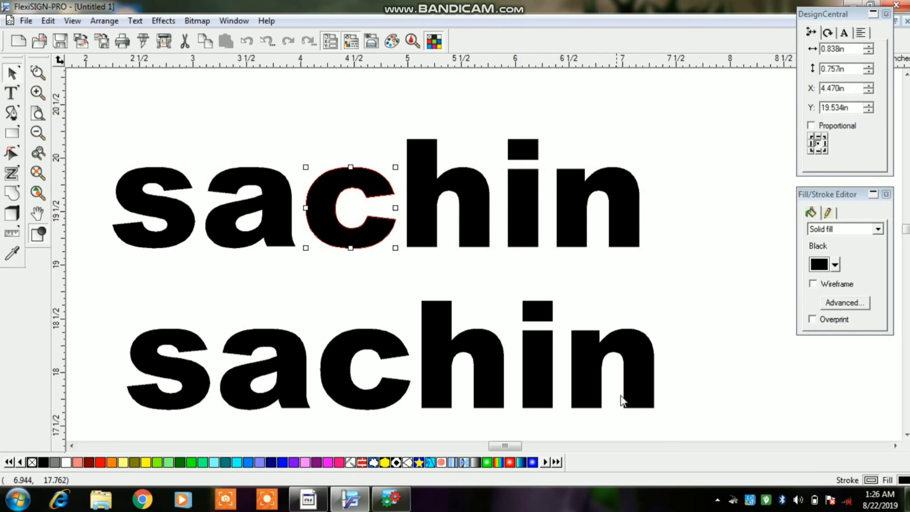
click(533, 380)
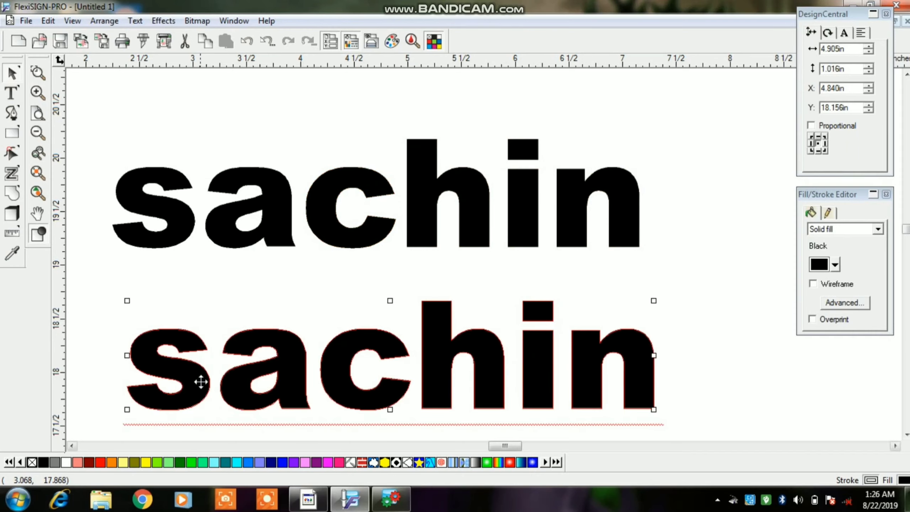
Move all the separated letters up and to the left together, and bring the intact copy up beneath them.
drag(114, 152, 705, 247)
drag(637, 213, 615, 165)
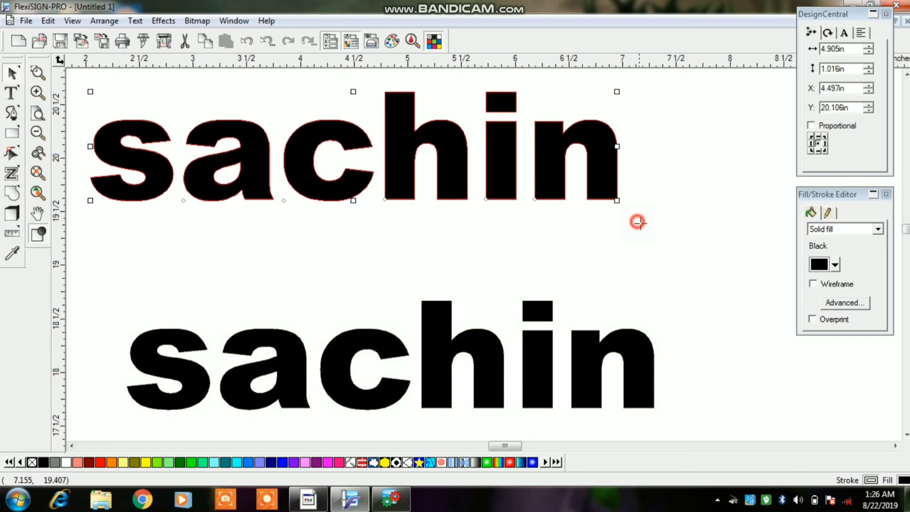
drag(441, 368, 418, 295)
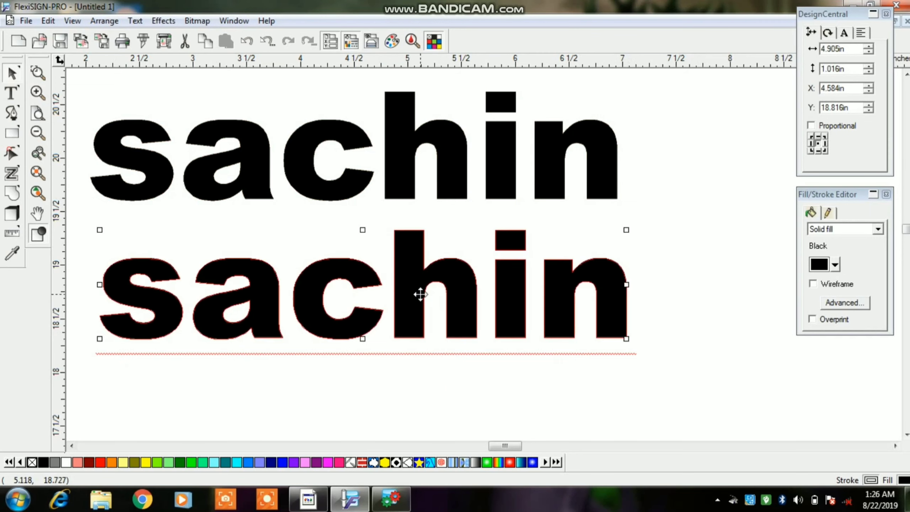
click(136, 20)
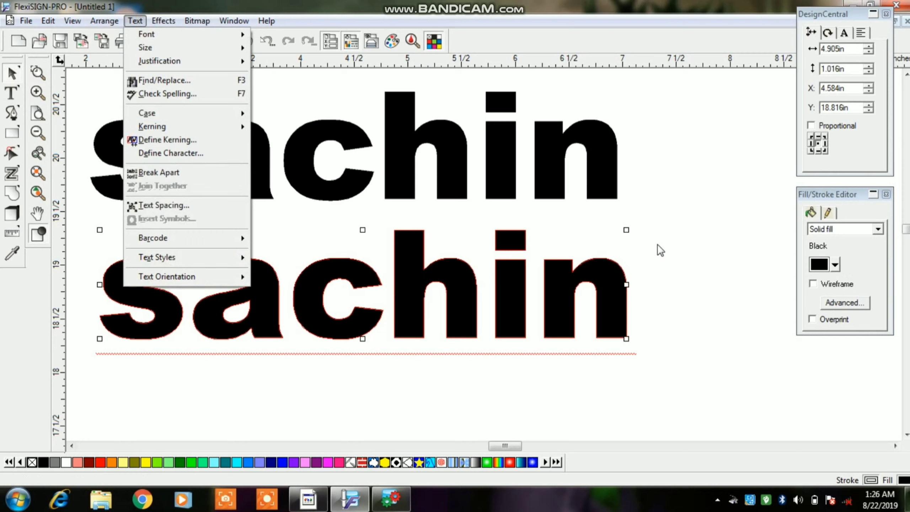
click(714, 248)
click(558, 279)
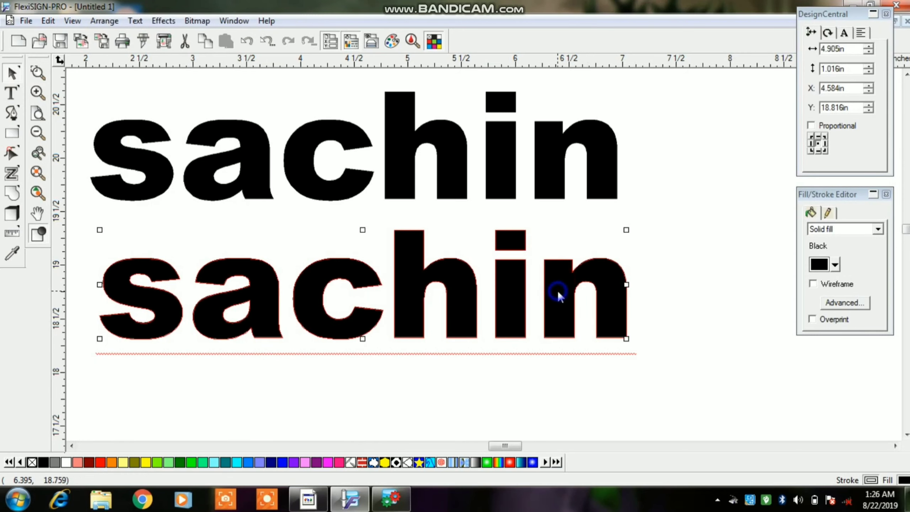
Weld the lower word by color, and select its n, i and c one at a time to compare the separate shapes.
right_click(558, 290)
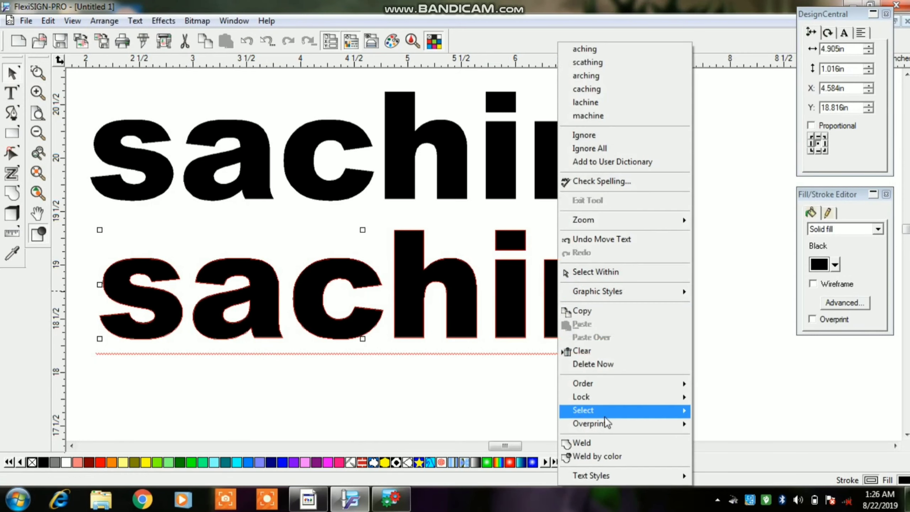
click(605, 457)
drag(636, 371, 568, 383)
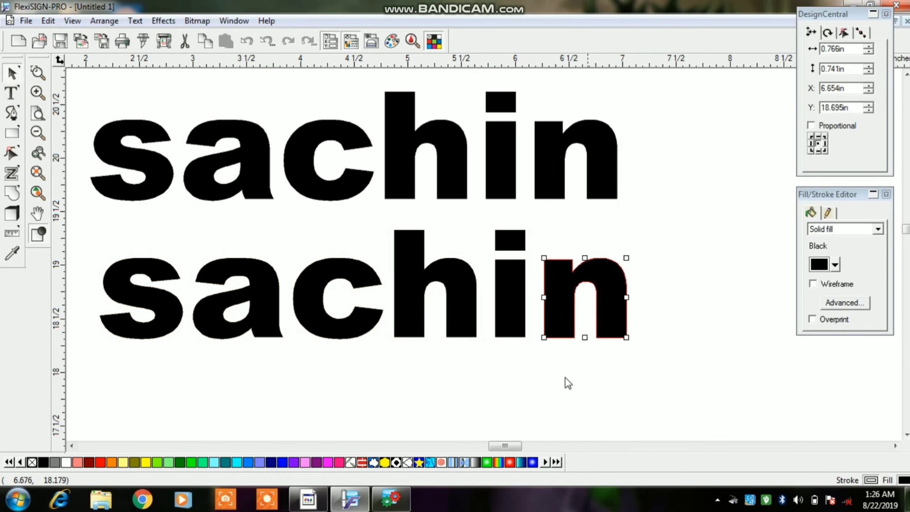
drag(499, 401, 509, 231)
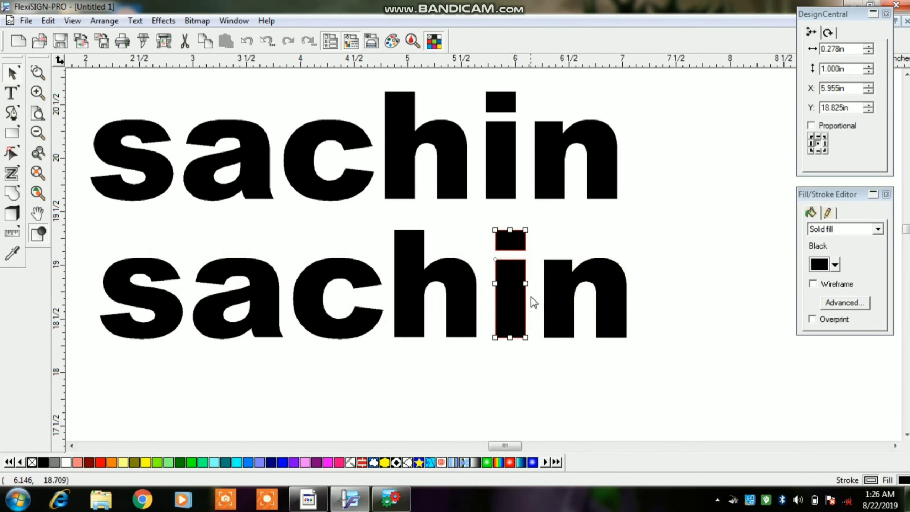
click(468, 230)
drag(341, 250, 329, 258)
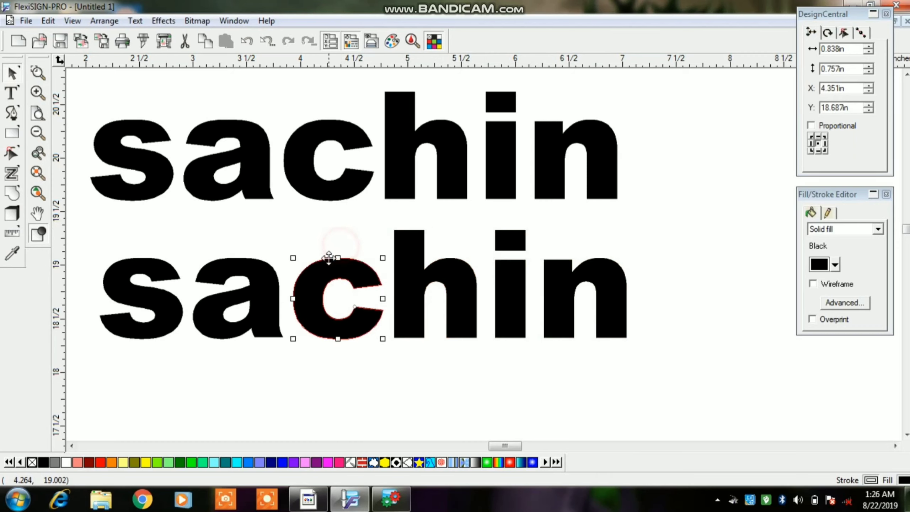
drag(662, 230, 487, 341)
click(637, 238)
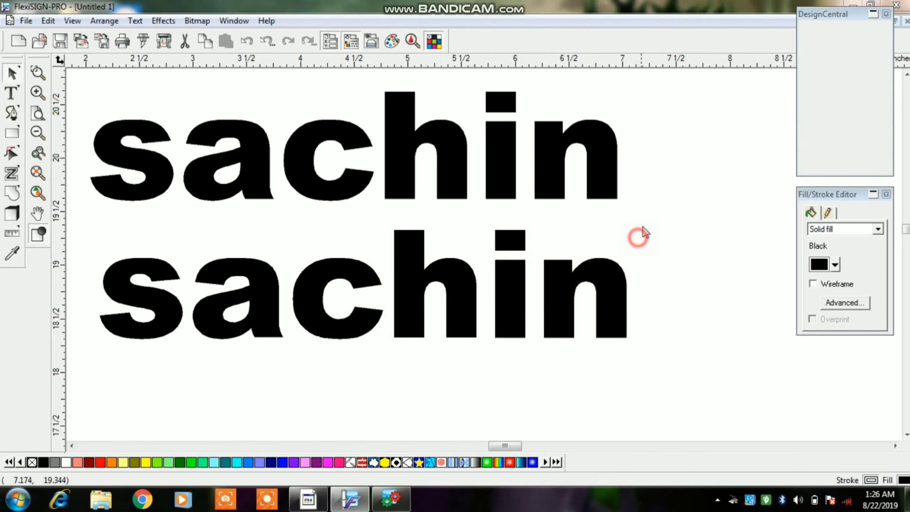
Delete both words from the page and enter the sample first name again in lowercase as new text.
drag(659, 118, 142, 380)
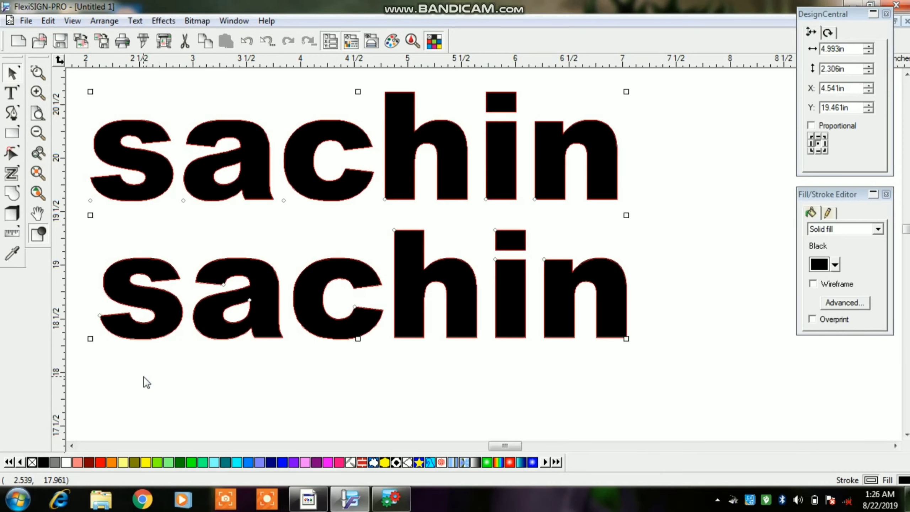
key(Delete)
click(11, 92)
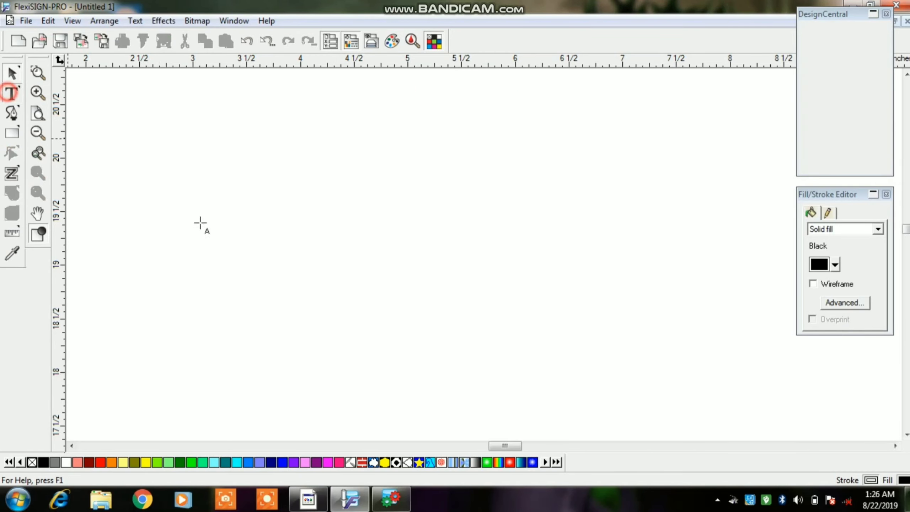
click(286, 221)
text(sachin)
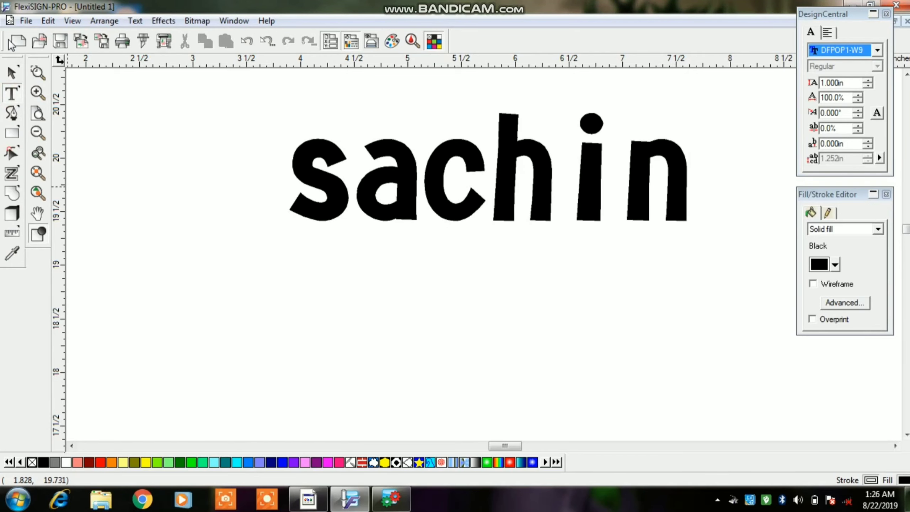
click(18, 70)
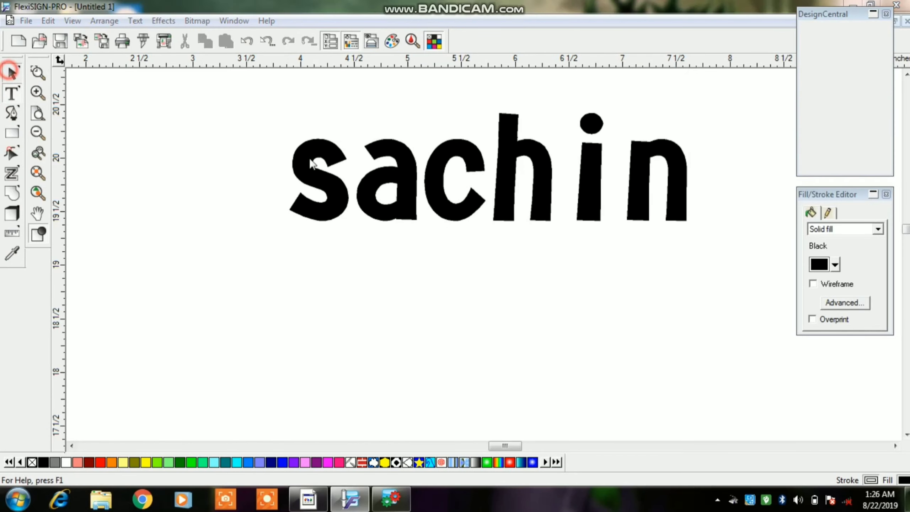
Select the new word and set its font to Arial Black.
click(859, 50)
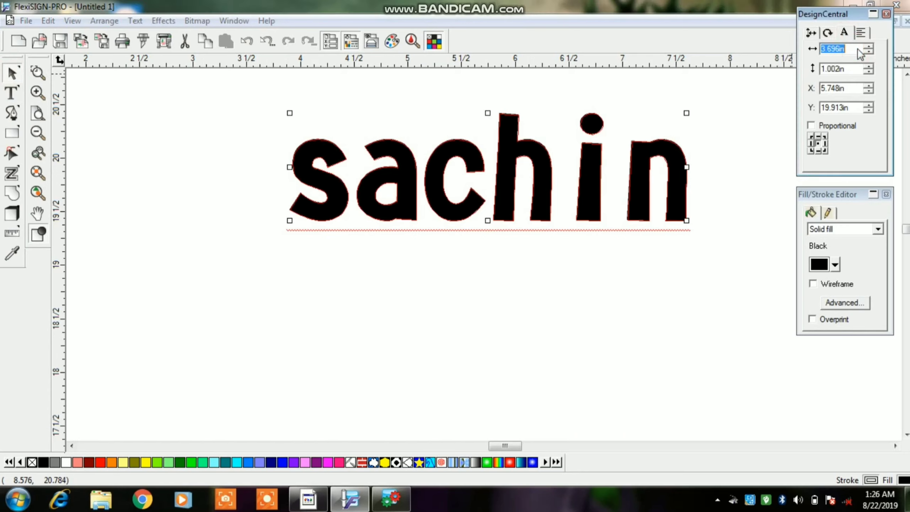
click(859, 51)
text(ar)
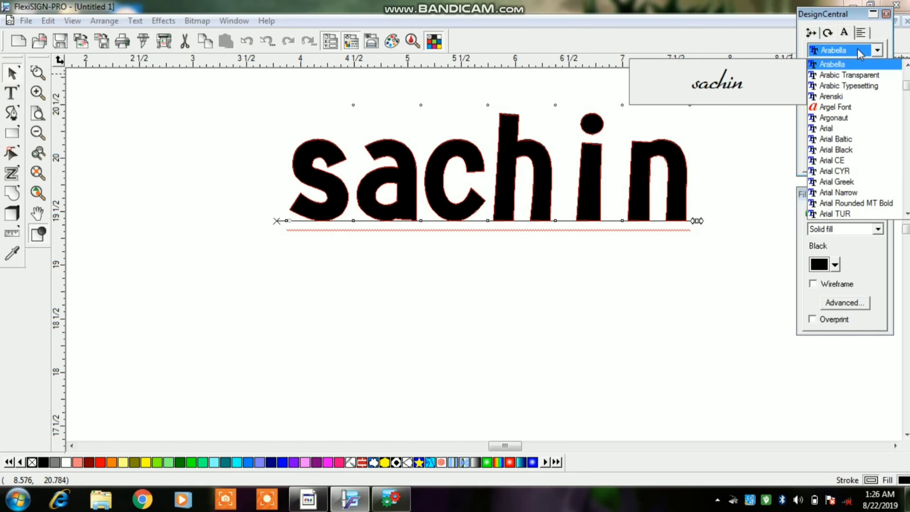
key(Down)
key(Down)
key(Down)
key(Down)
key(Down)
key(Down)
key(Down)
key(Down)
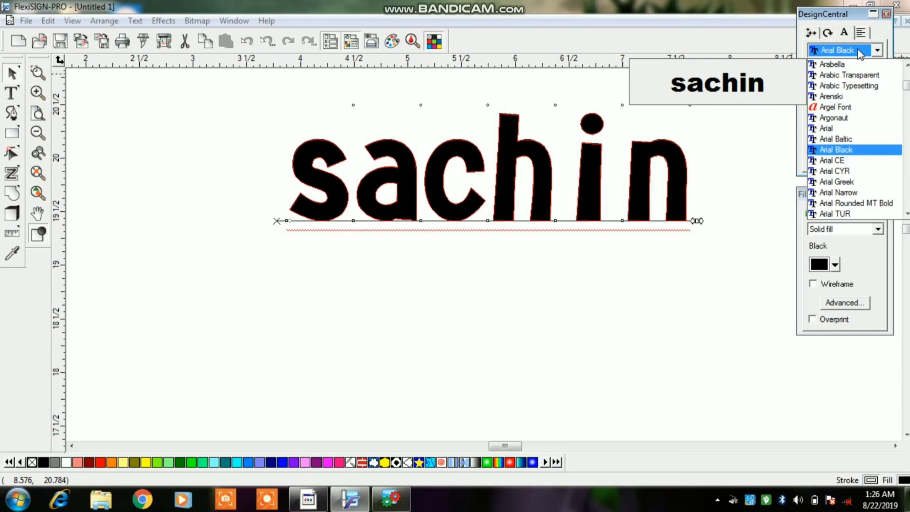
key(Return)
Move the word down and to the left, to about X 5.6 in, Y 19.2 in.
click(385, 264)
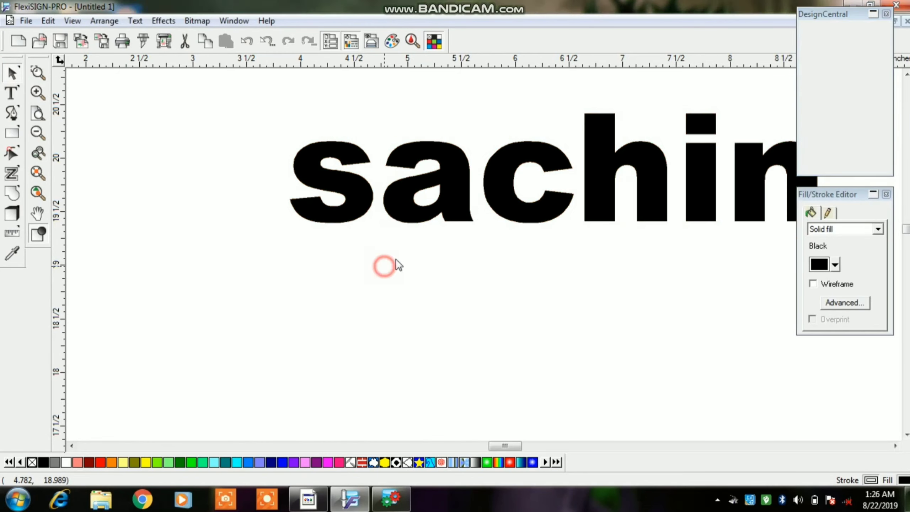
click(399, 240)
drag(425, 190, 345, 263)
Open Text Spacing for the word to view its width, height, word spacing and proportional options, and leave it without changes.
click(135, 21)
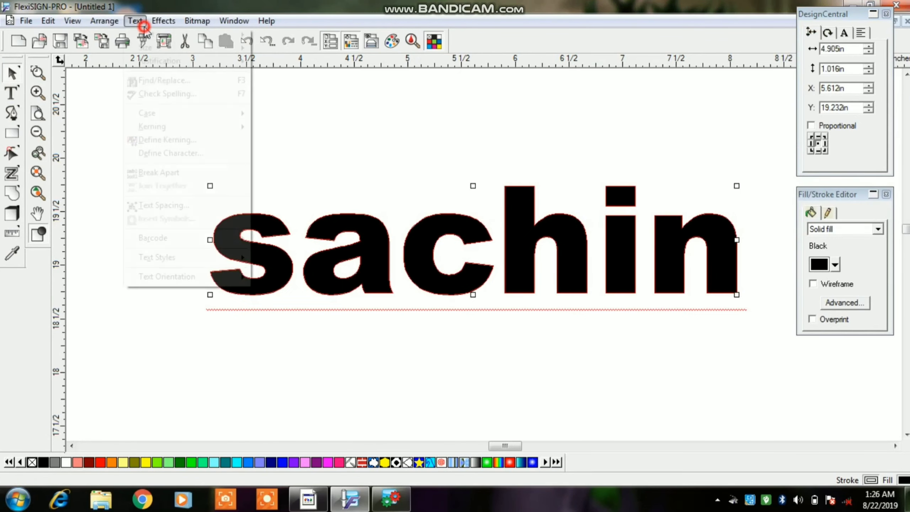
click(188, 211)
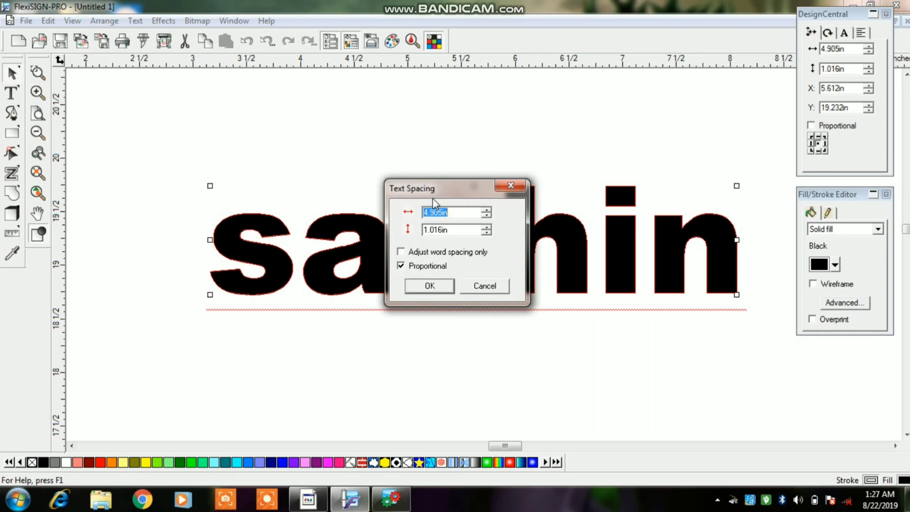
drag(435, 188, 305, 93)
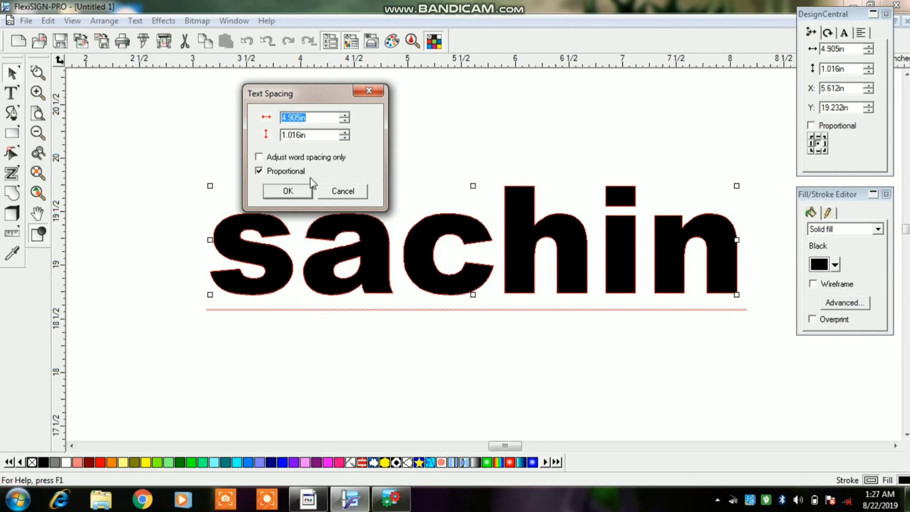
click(342, 191)
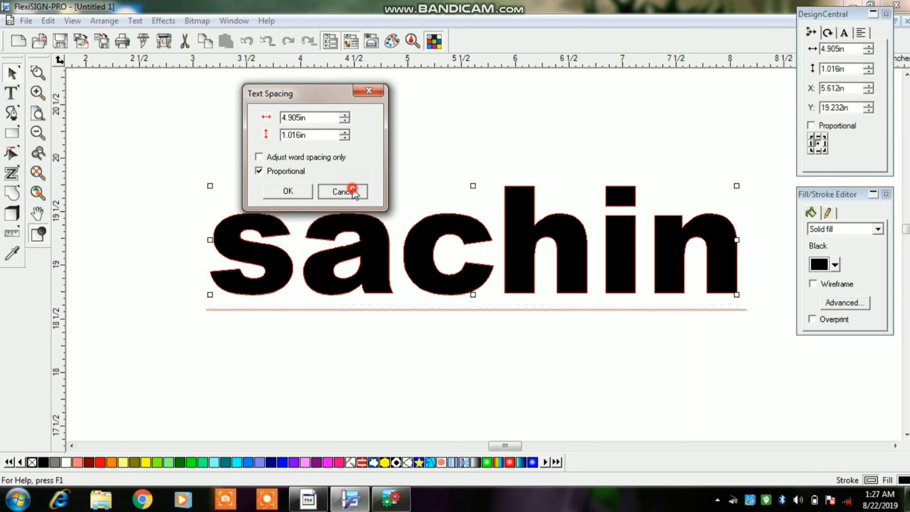
click(213, 172)
click(213, 172)
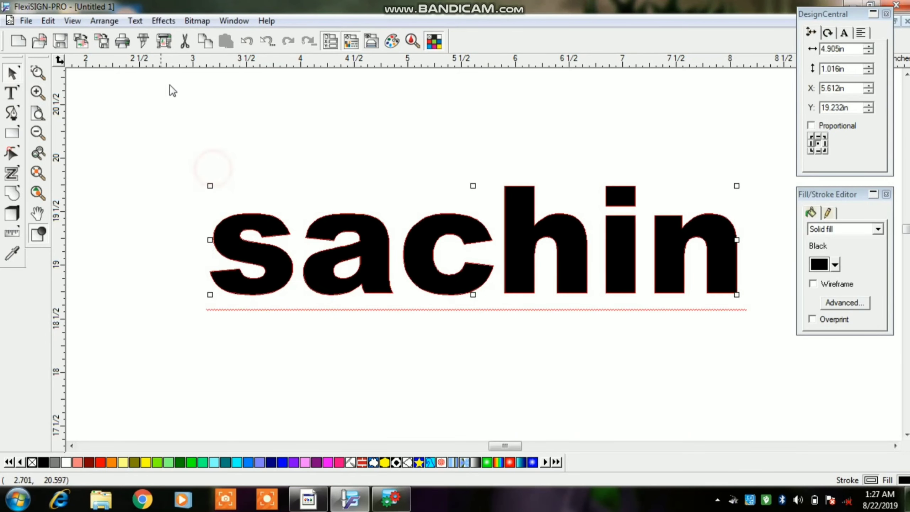
Set the word's text orientation to Vertical and view the whole stacked word.
click(136, 20)
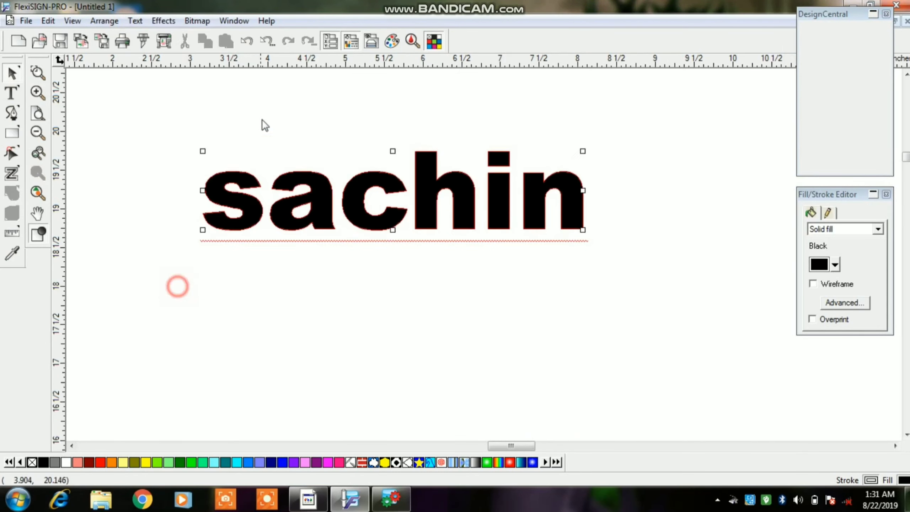
click(135, 20)
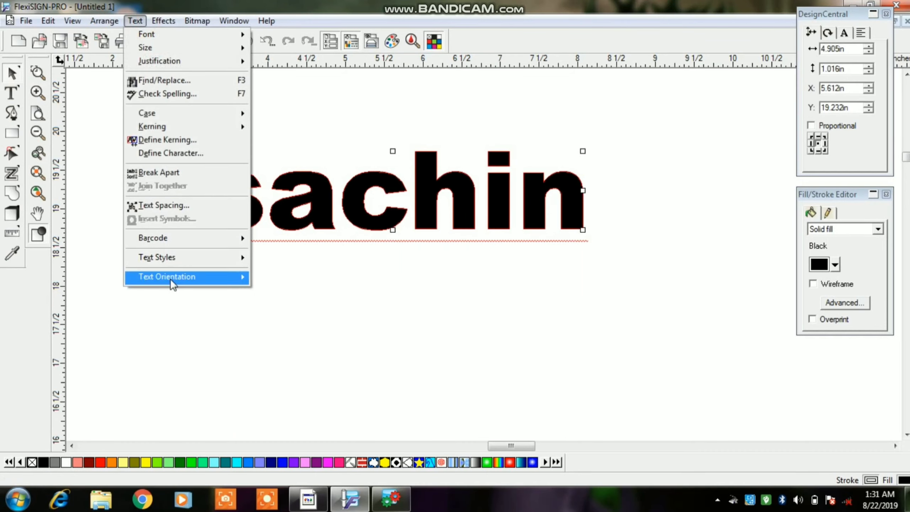
mouse_move(171, 279)
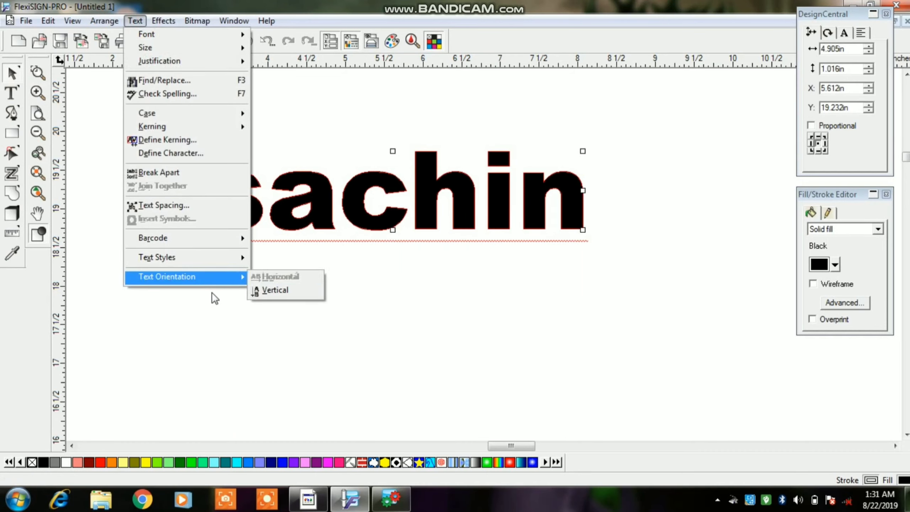
mouse_move(181, 258)
click(272, 291)
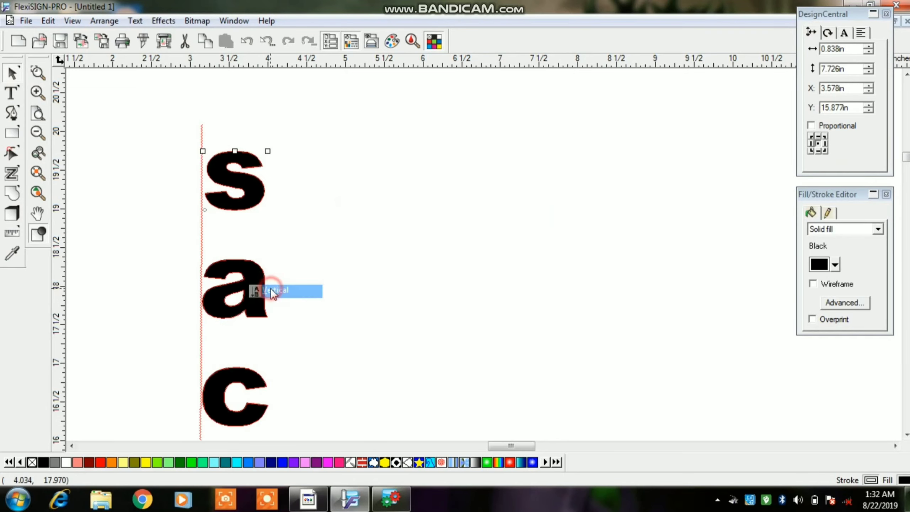
click(38, 133)
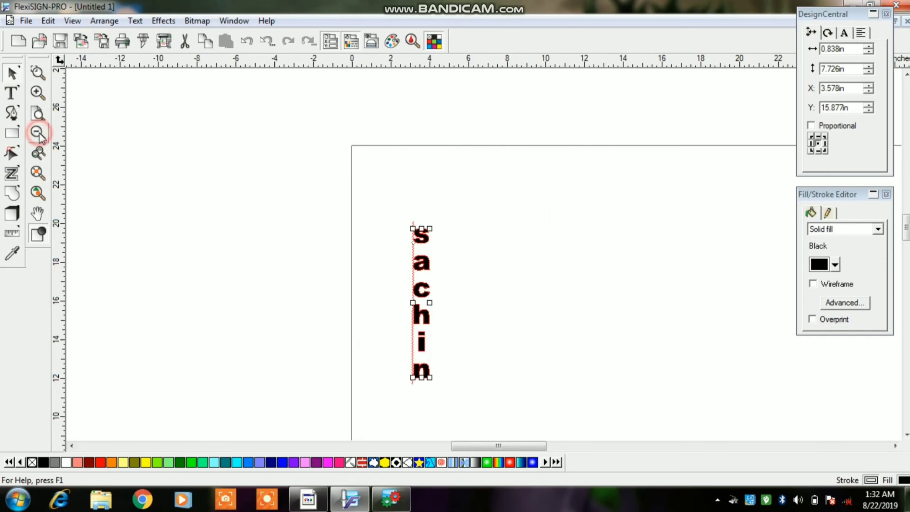
click(397, 196)
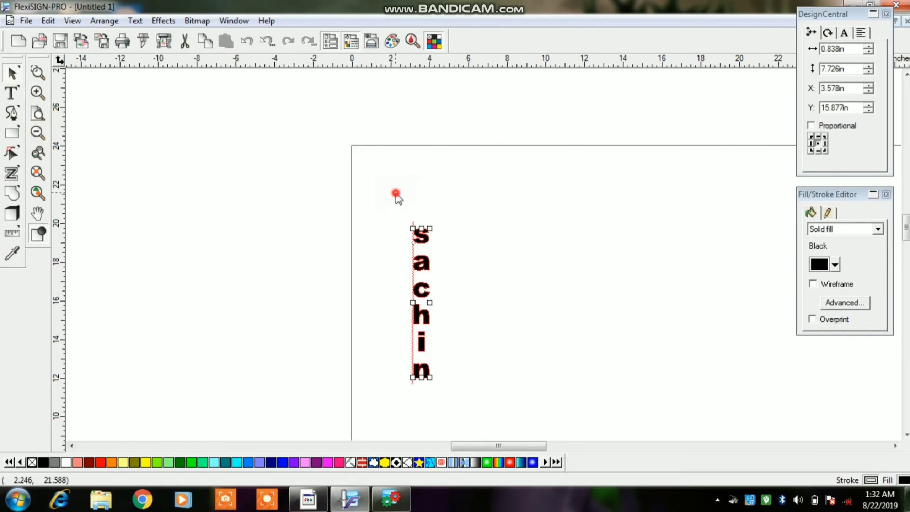
Return the word's text orientation to Horizontal, and reselect the word.
click(134, 20)
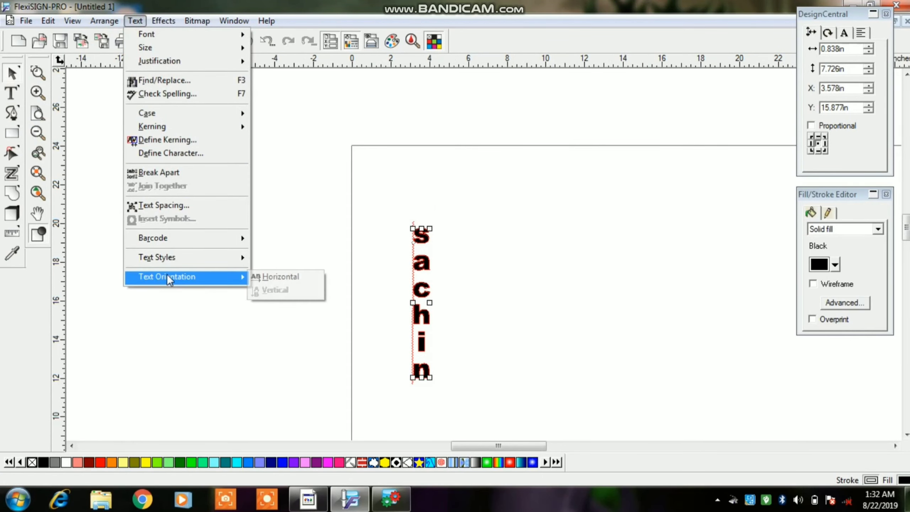
click(277, 276)
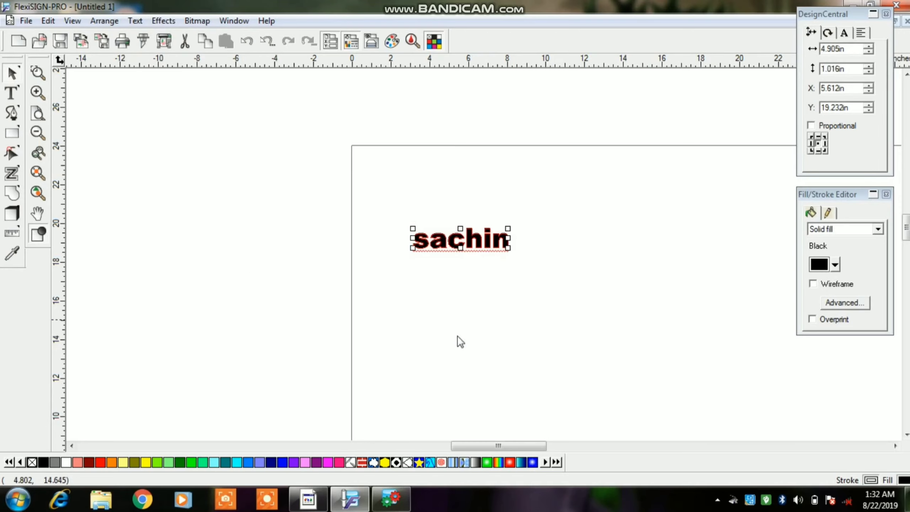
click(484, 341)
drag(567, 224, 319, 304)
click(876, 349)
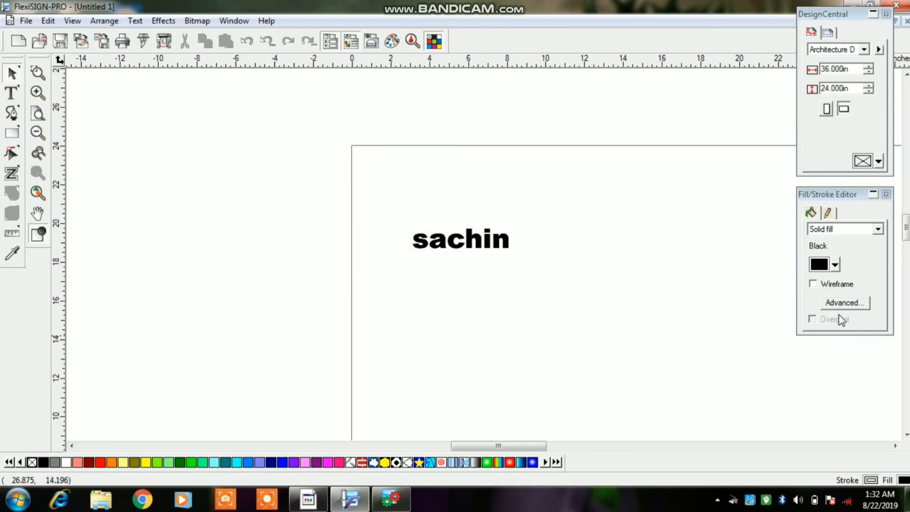
click(722, 197)
drag(571, 237, 345, 309)
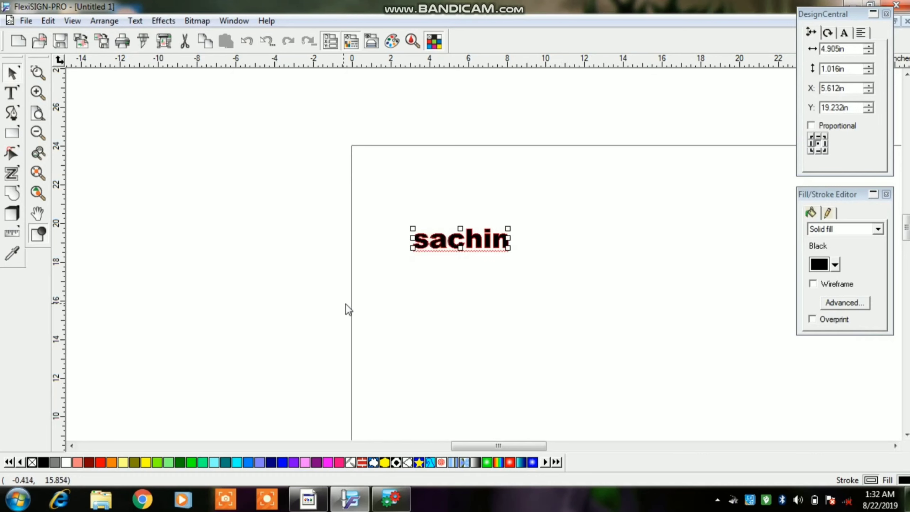